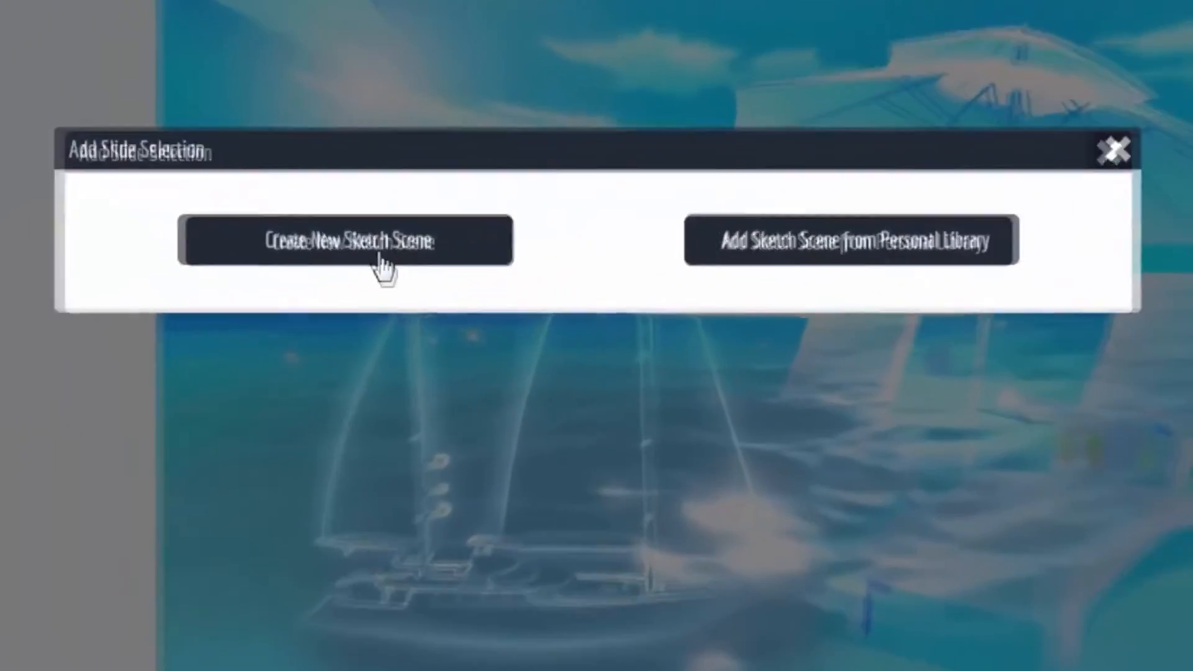
# Create a new sketch scene containing the orange-striped fish from the Animal sketch folder near the canvas centre, and close the canvas.
pyautogui.click(472, 298)
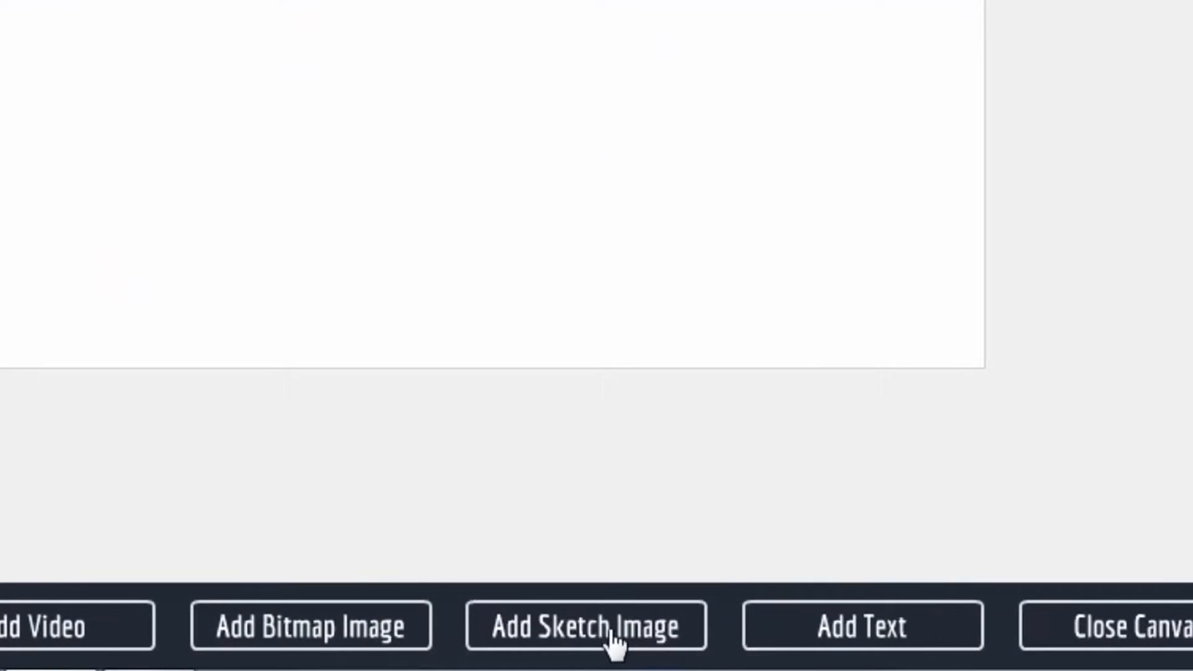
pyautogui.click(612, 639)
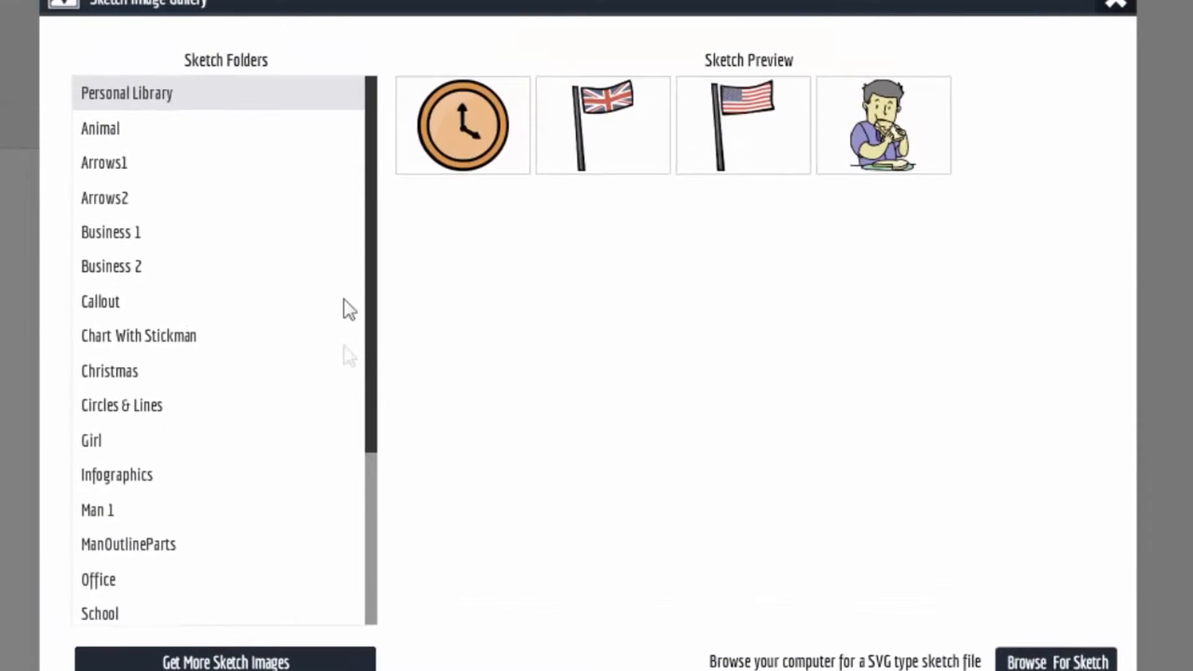
pyautogui.click(118, 133)
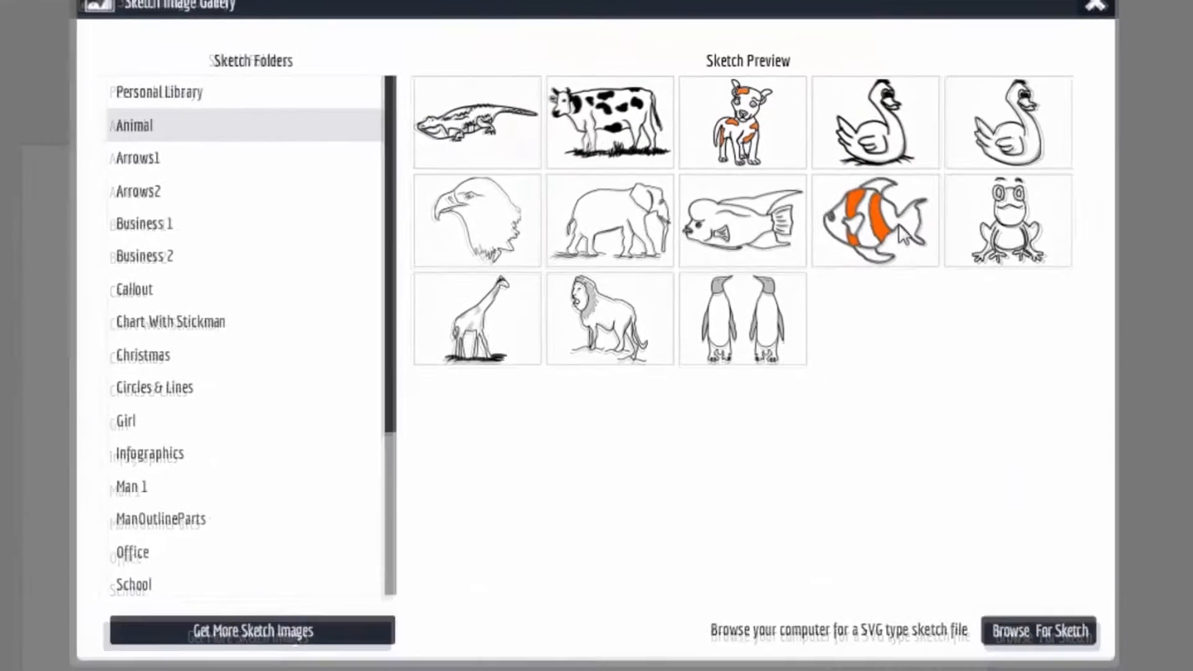
pyautogui.click(889, 221)
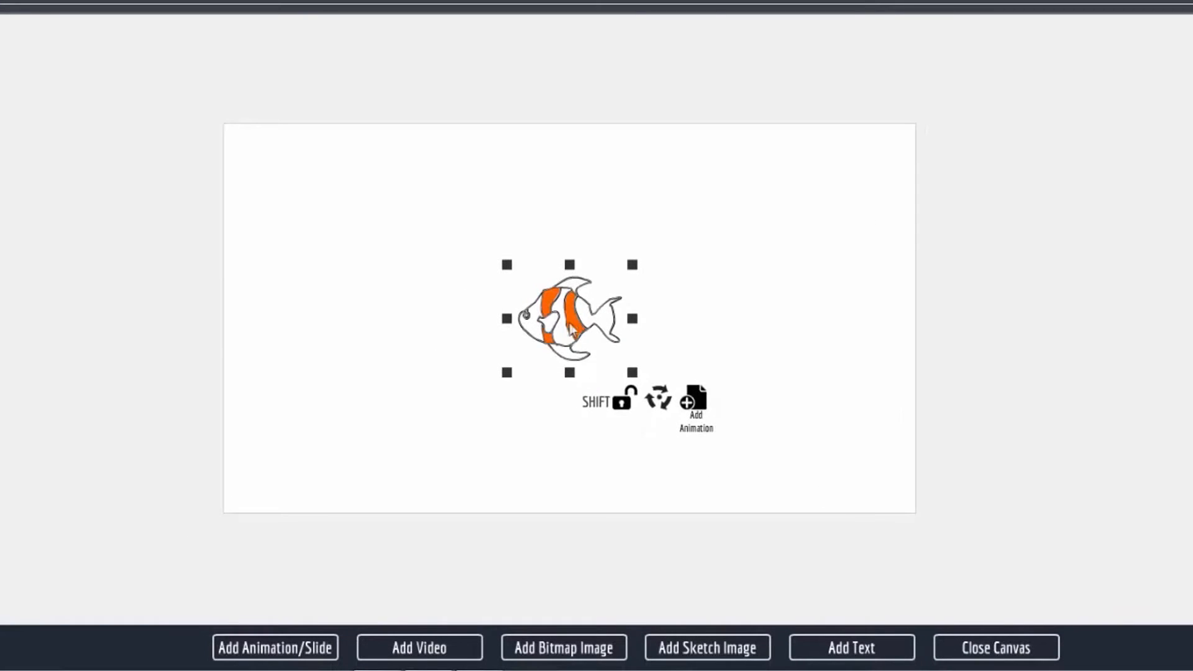
pyautogui.moveTo(571, 327); pyautogui.dragTo(584, 323)
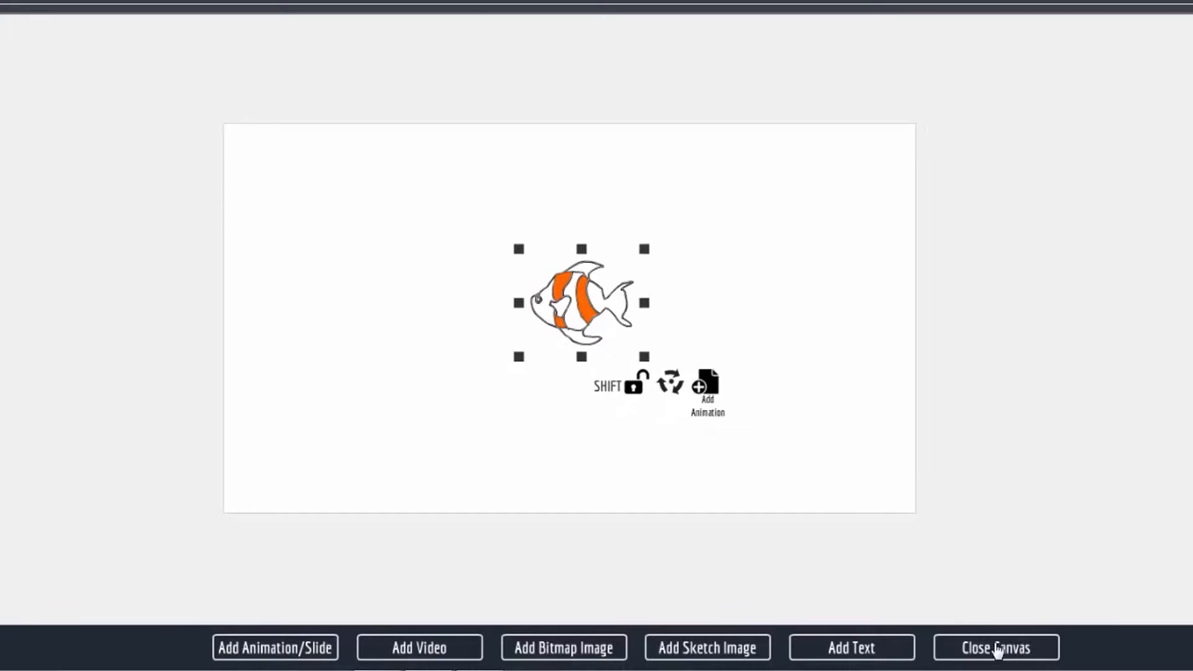
pyautogui.click(998, 649)
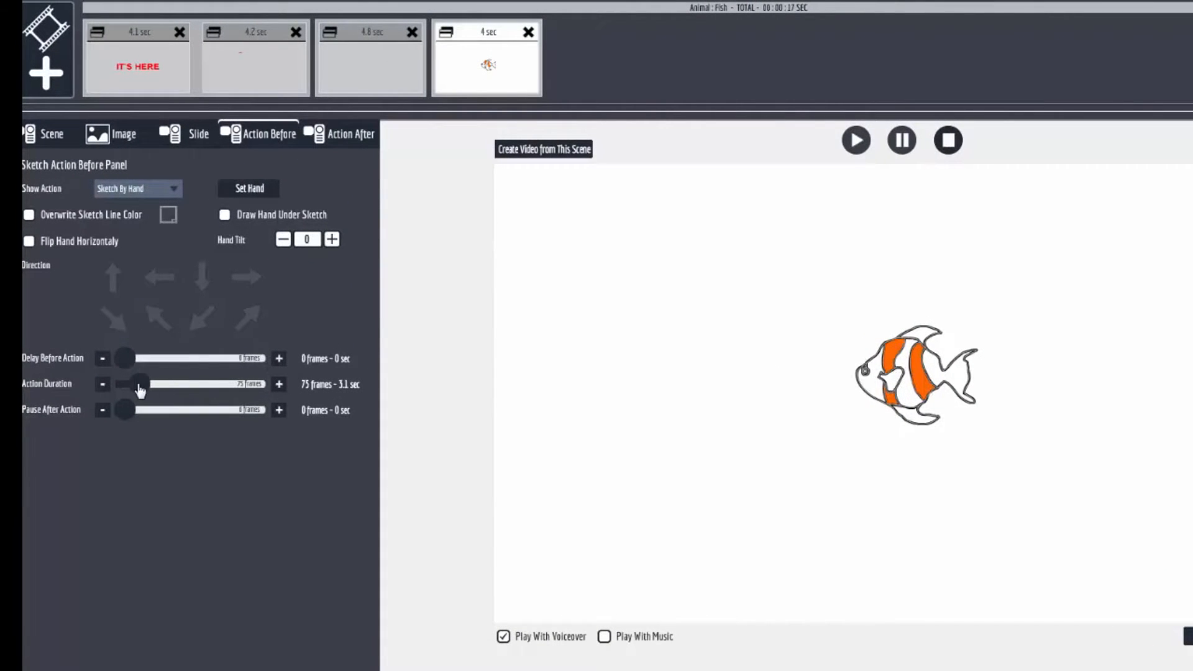
# Set the fish's before-action to Nothing with an action duration of 1 frame.
pyautogui.moveTo(140, 389); pyautogui.dragTo(125, 389)
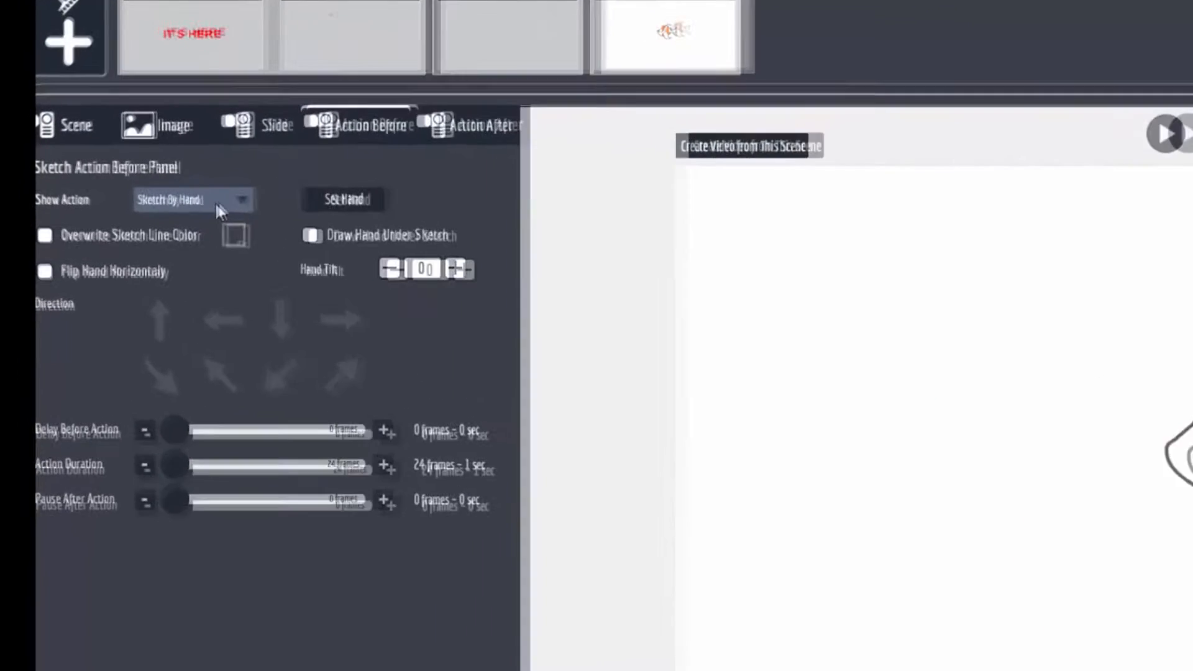
pyautogui.click(156, 189)
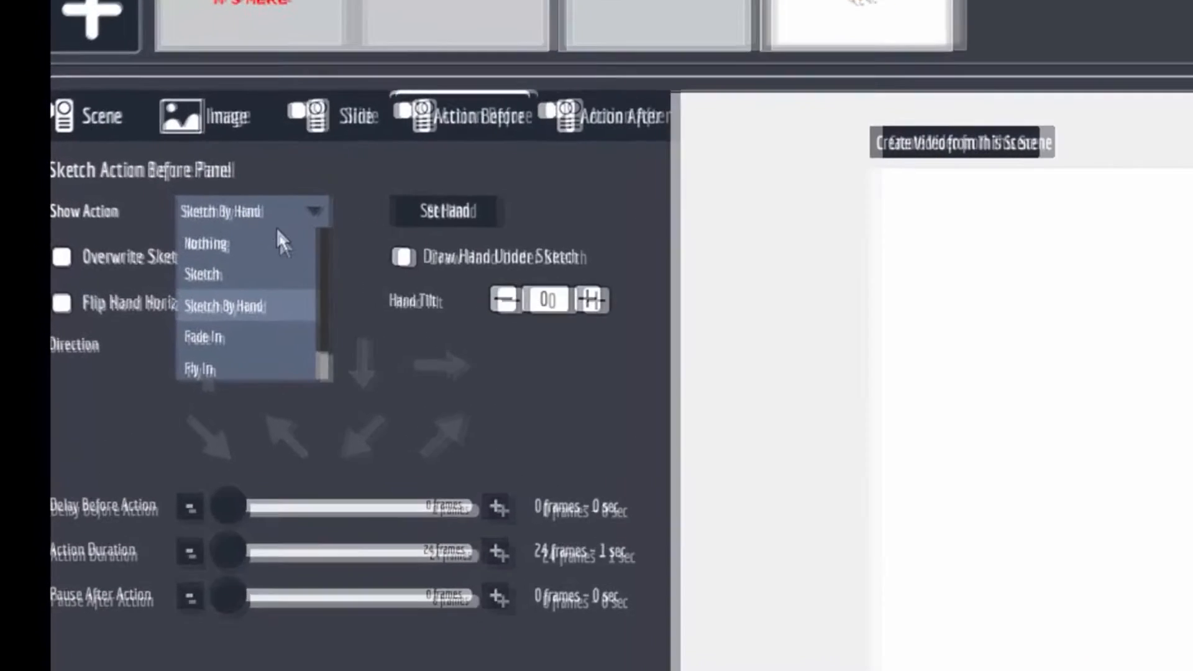
pyautogui.click(273, 243)
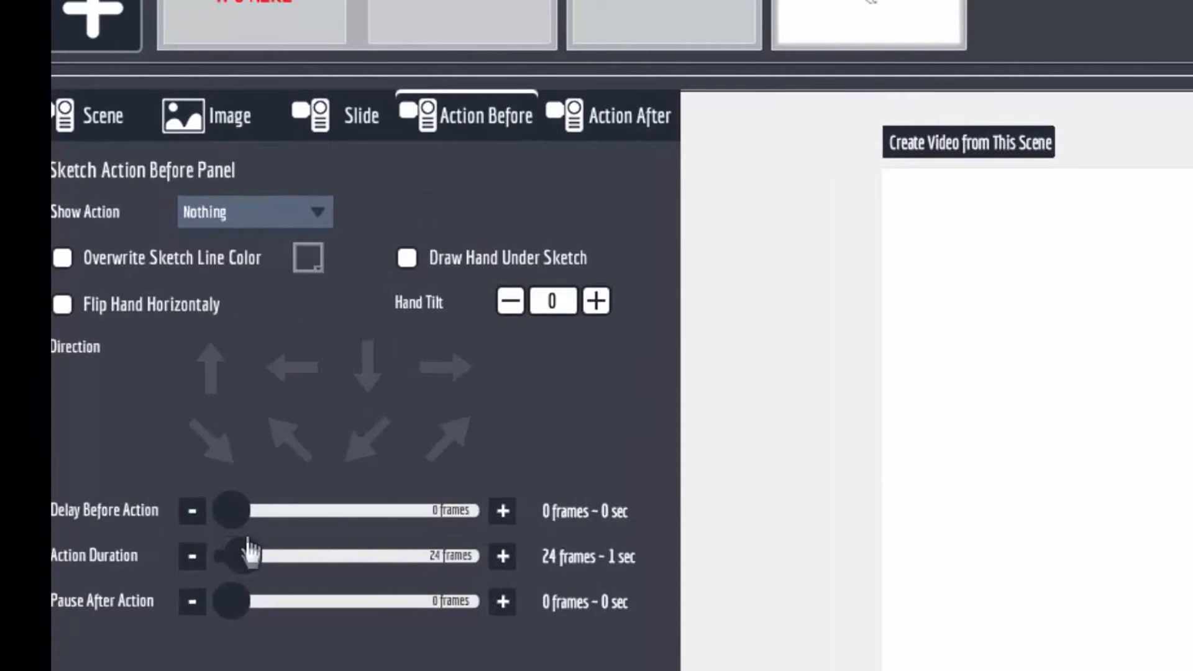
pyautogui.moveTo(248, 550); pyautogui.dragTo(197, 566)
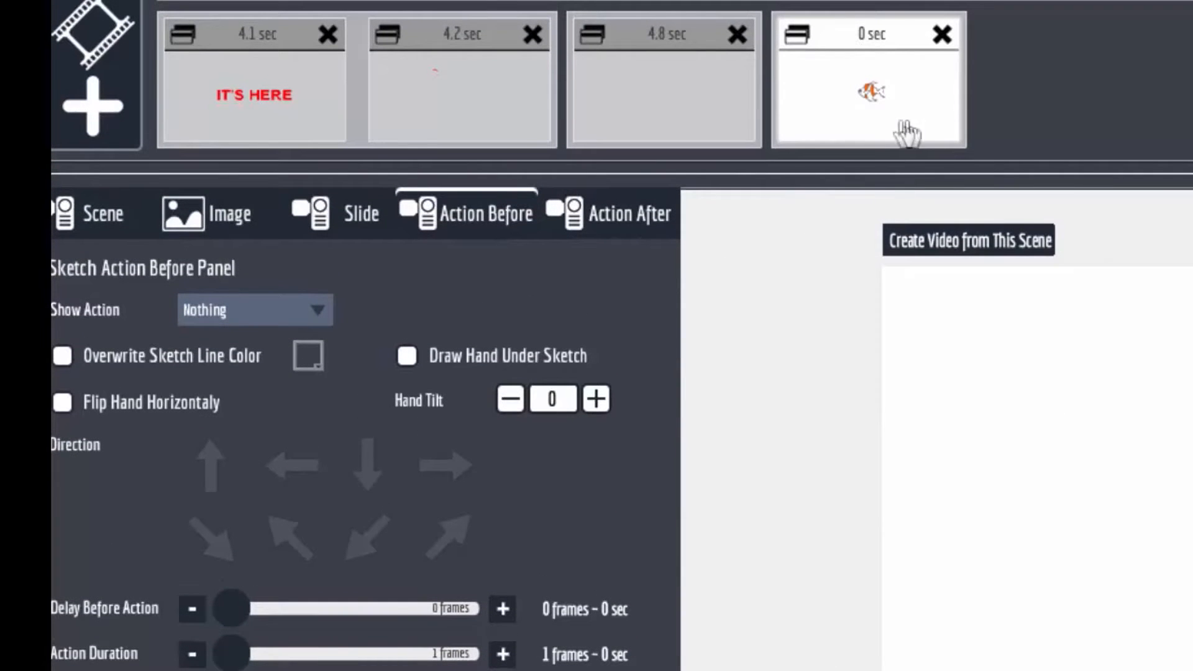
# Set the video file _318 as the background video of the fish scene.
pyautogui.click(99, 217)
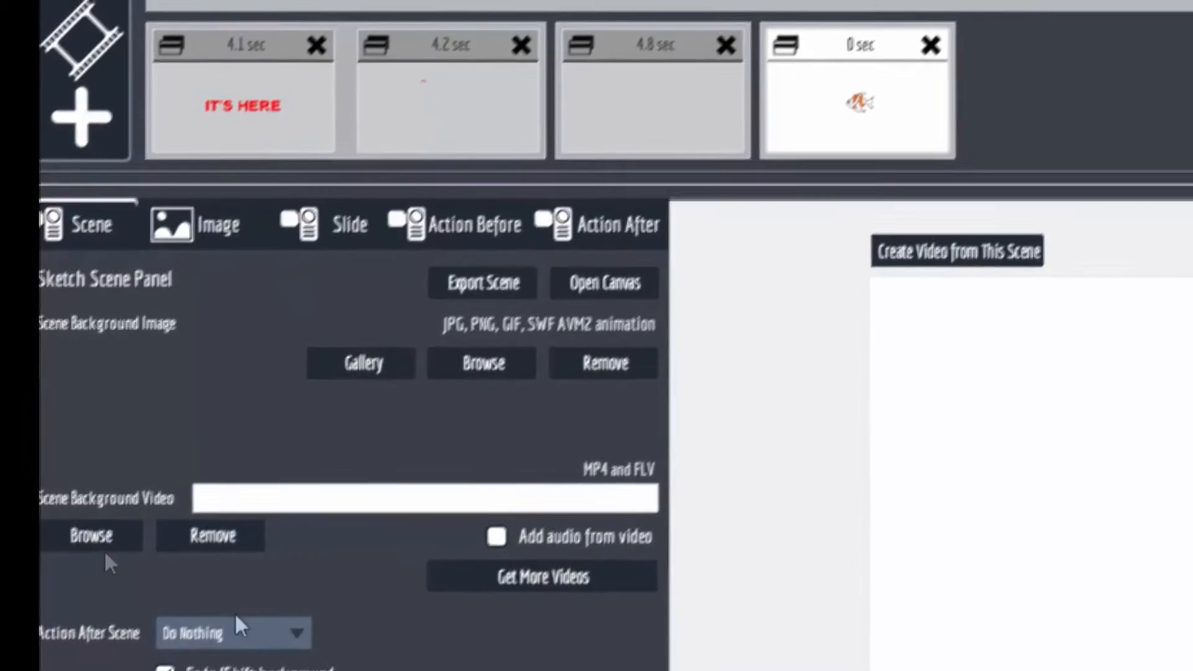
pyautogui.click(99, 546)
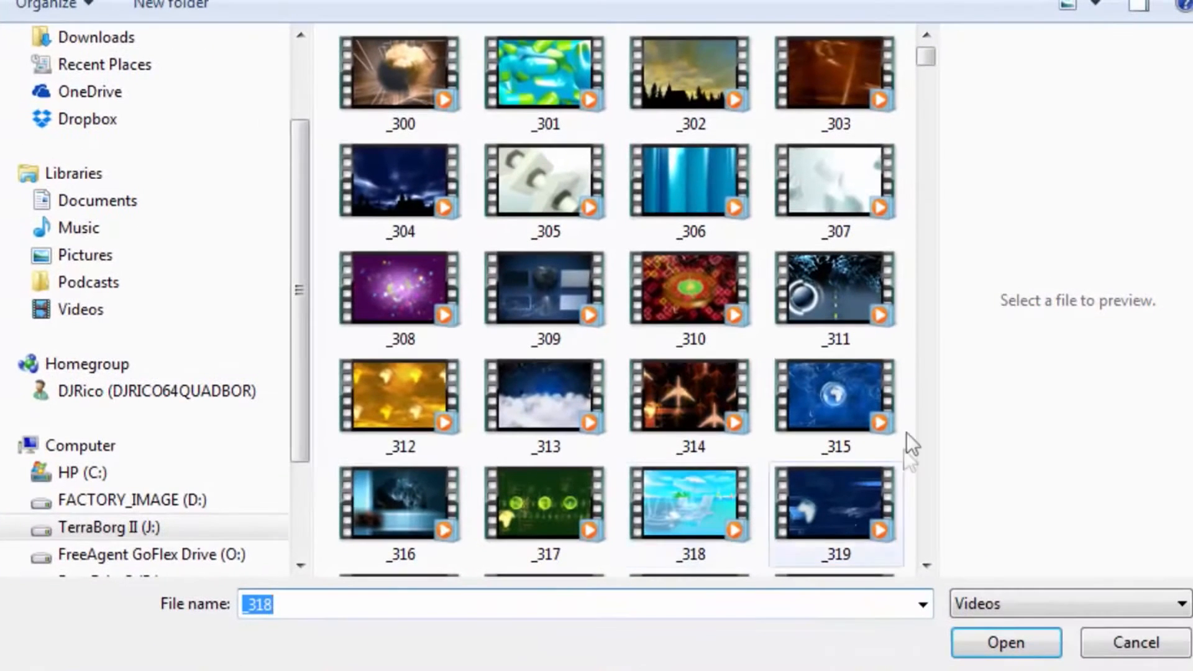
pyautogui.click(690, 503)
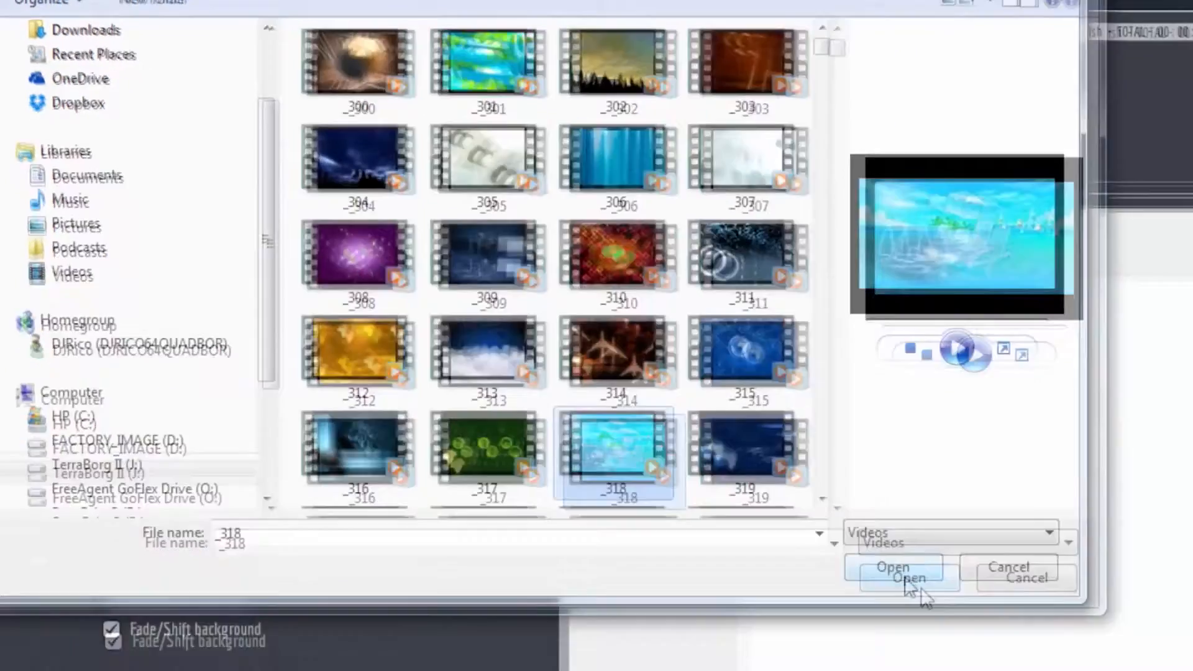
pyautogui.click(1013, 647)
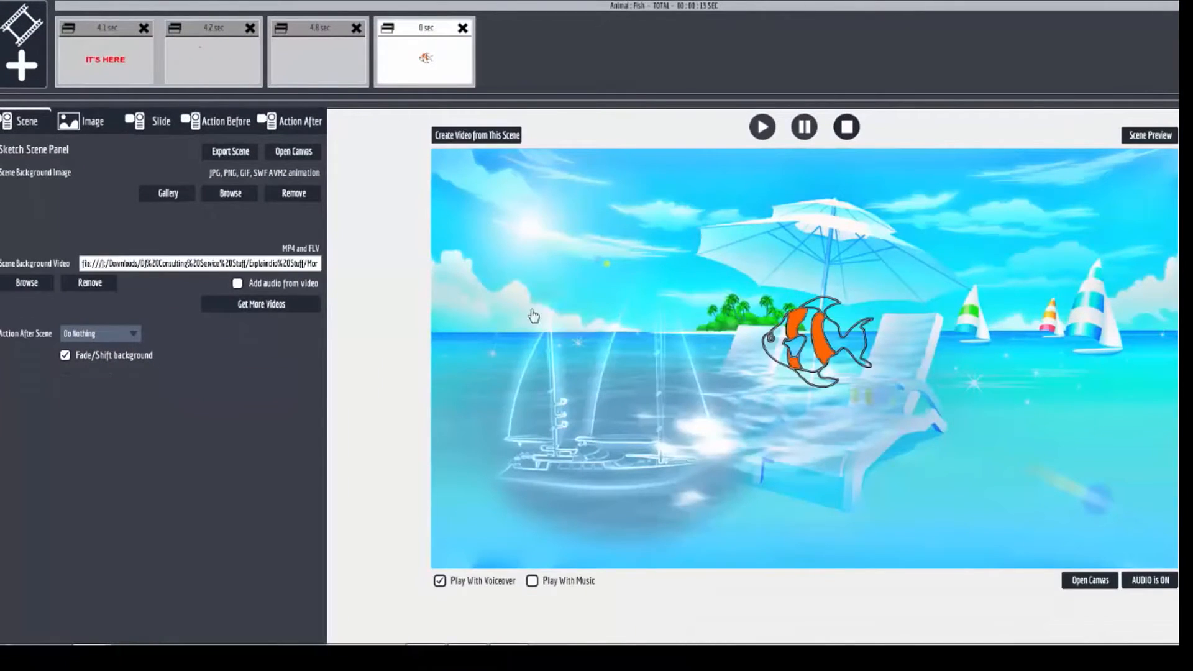
# Reopen the fish scene's canvas, lock the fish's proportions, enlarge it slightly and place it just outside the canvas's right edge.
pyautogui.click(429, 40)
pyautogui.click(1093, 581)
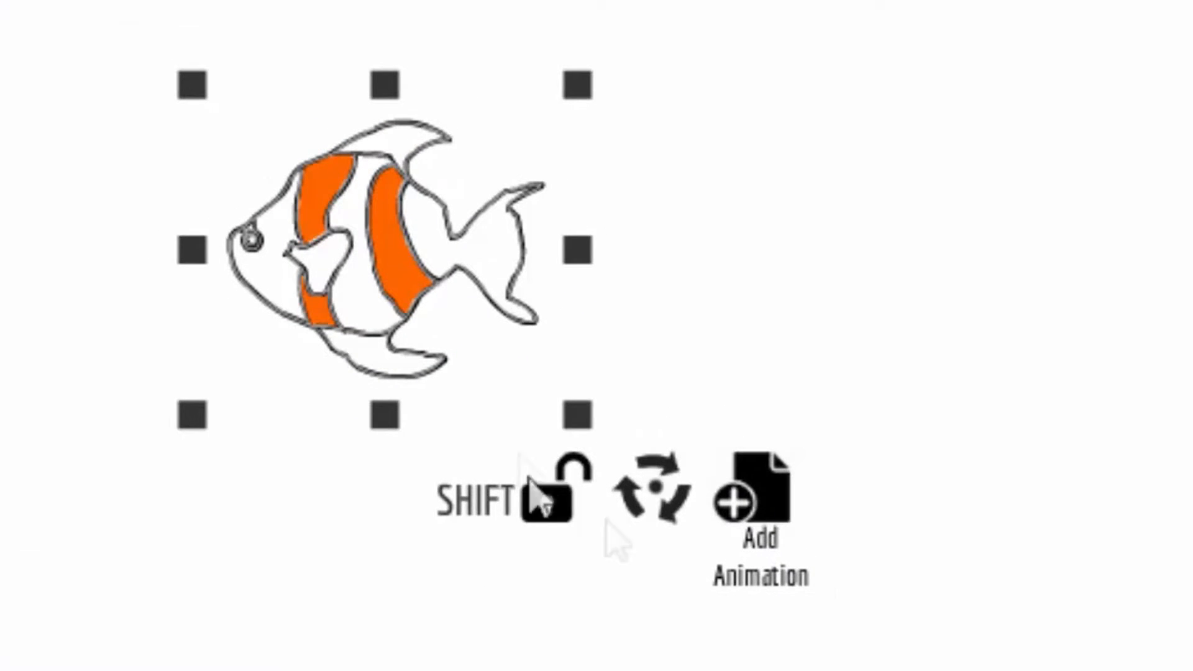
pyautogui.click(547, 511)
pyautogui.moveTo(572, 410)
pyautogui.mouseDown()
pyautogui.moveTo(610, 429)
pyautogui.moveTo(579, 411)
pyautogui.mouseUp()
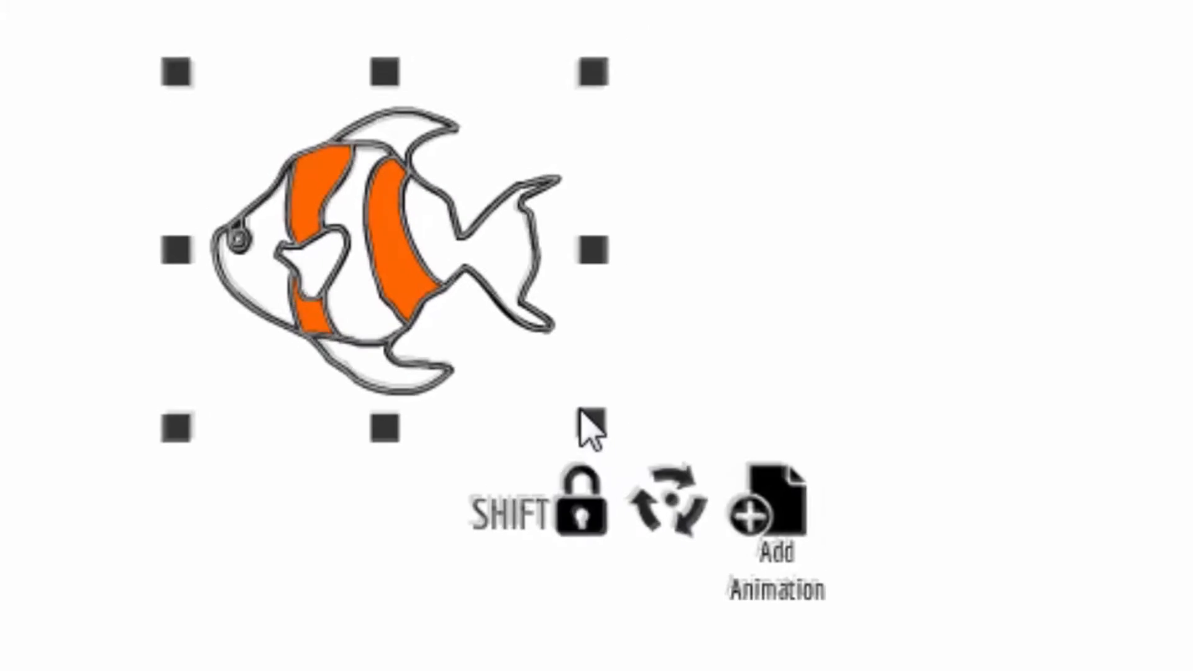
pyautogui.moveTo(666, 506); pyautogui.dragTo(646, 484)
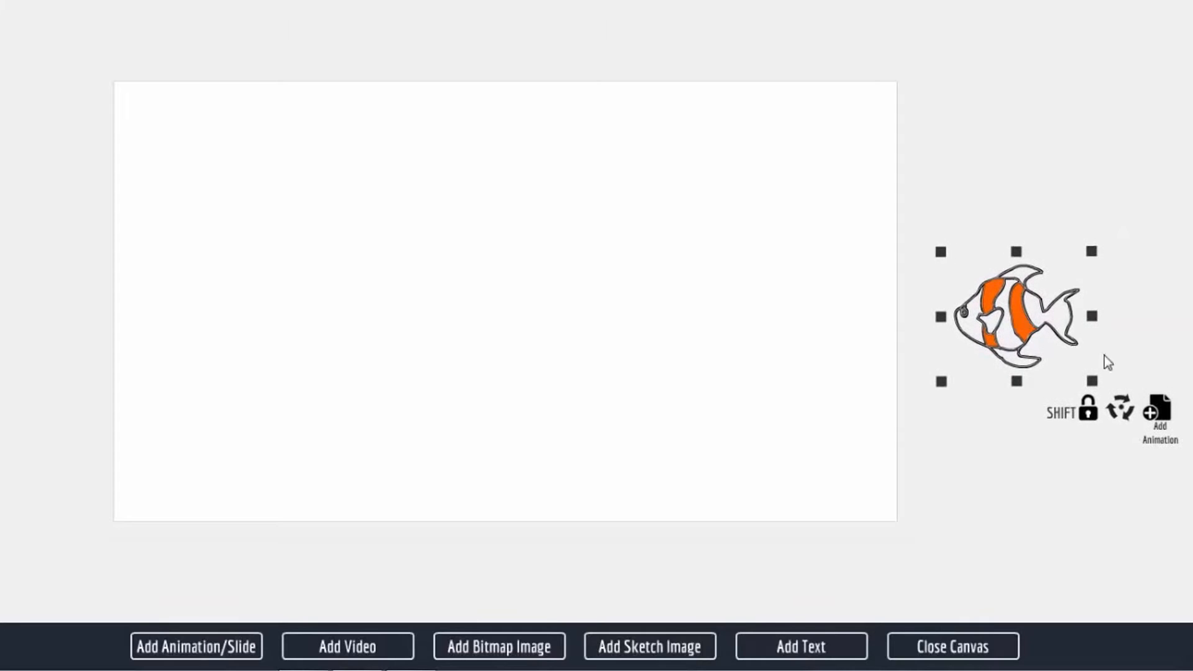
# Add an animation to the fish with a 12-frame point inside the canvas's right part, tilting the fish slightly head-down.
pyautogui.click(1161, 410)
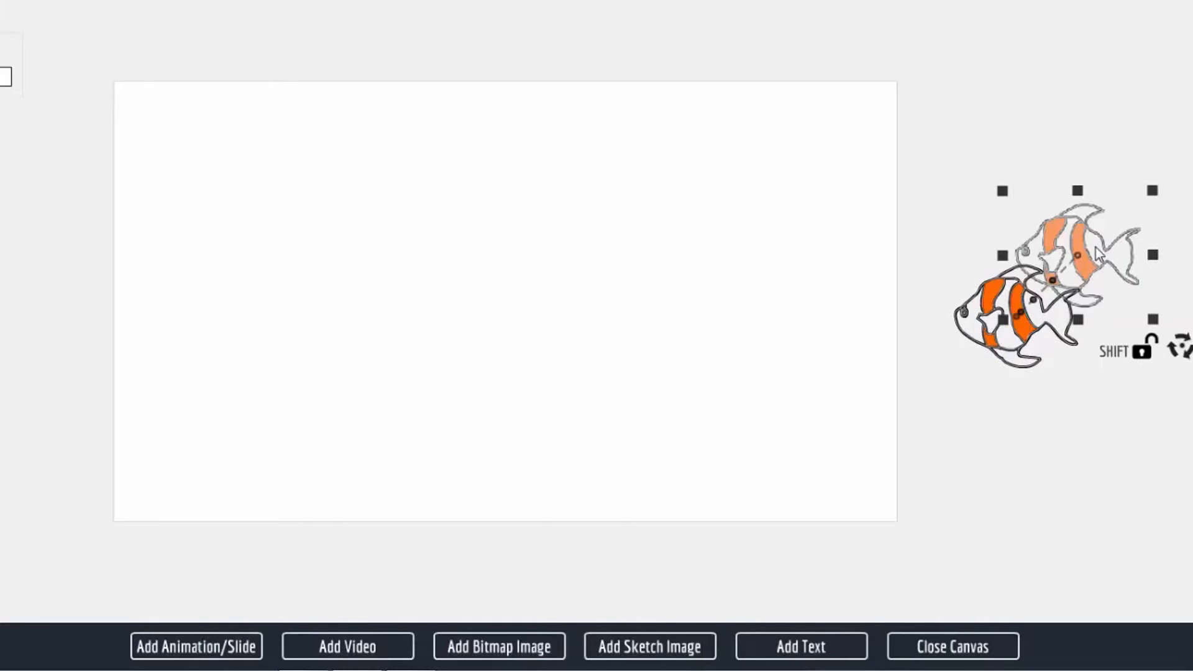
pyautogui.moveTo(1097, 248); pyautogui.dragTo(731, 241)
pyautogui.moveTo(731, 242); pyautogui.dragTo(734, 292)
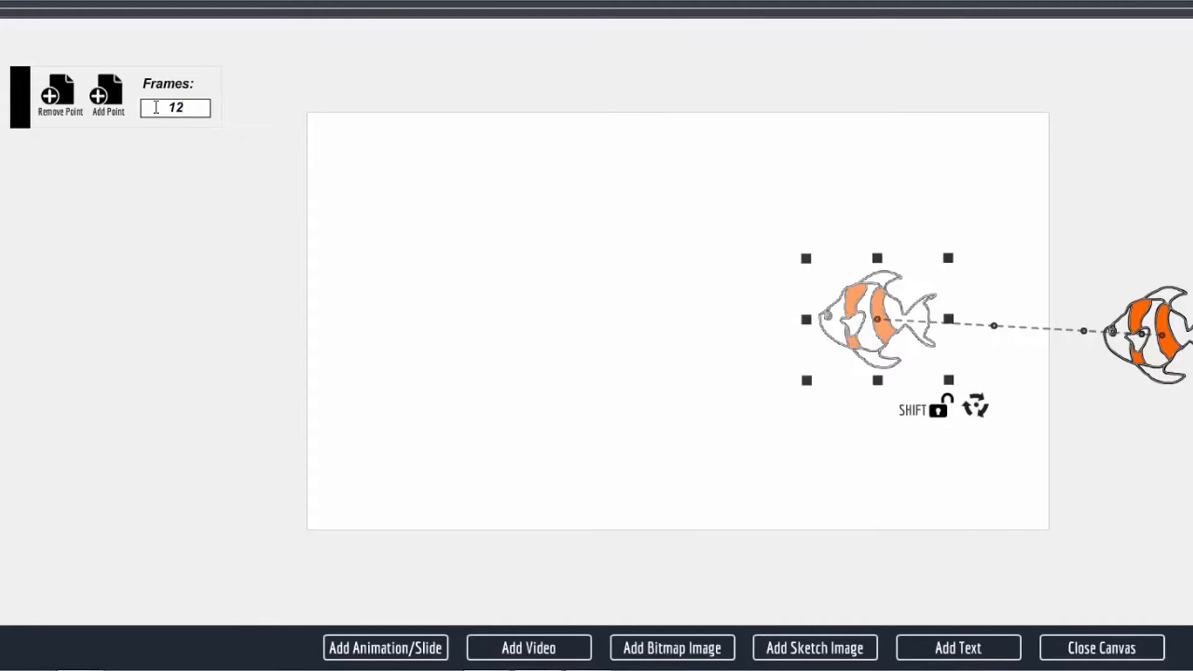
pyautogui.moveTo(860, 348); pyautogui.dragTo(873, 382)
pyautogui.moveTo(986, 437); pyautogui.dragTo(1004, 408)
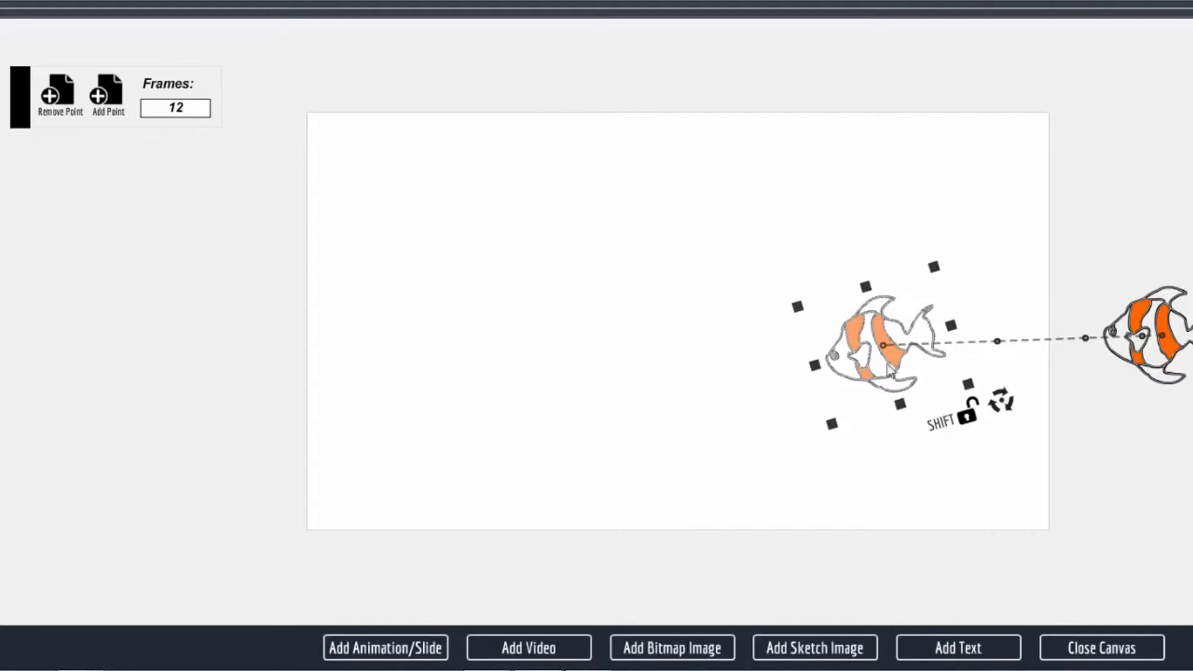
pyautogui.moveTo(890, 368); pyautogui.dragTo(887, 388)
# Add a 12-frame path point left of the canvas centre with the fish larger and tilted head-up.
pyautogui.click(112, 91)
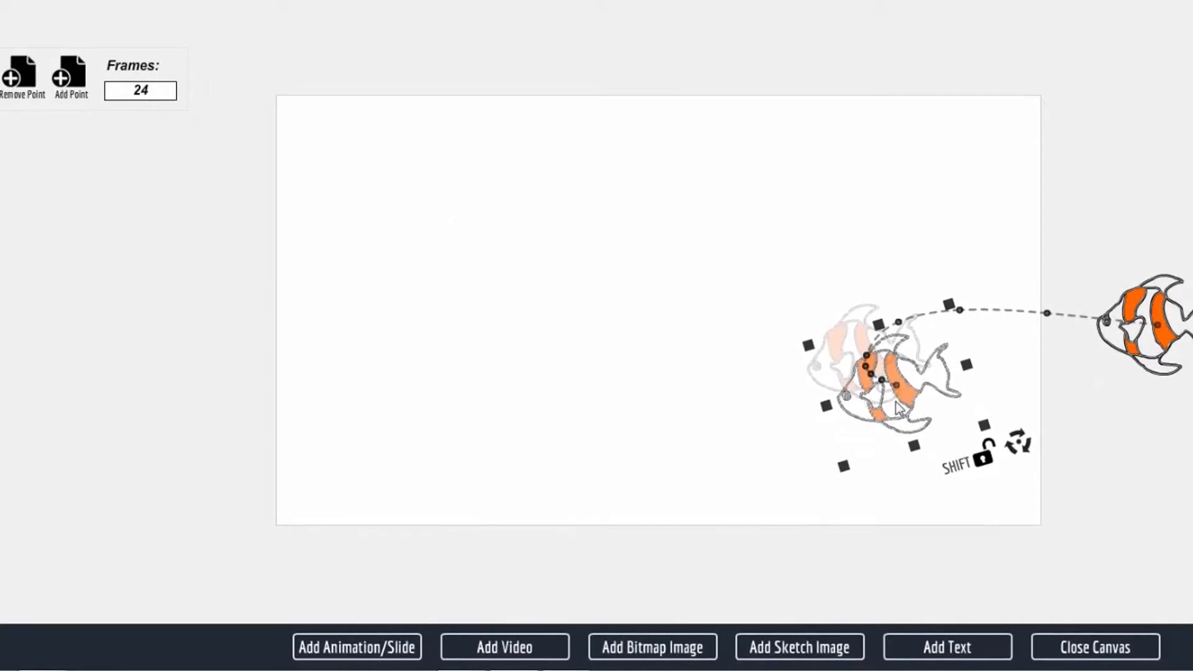
pyautogui.moveTo(898, 408)
pyautogui.mouseDown()
pyautogui.moveTo(656, 357)
pyautogui.moveTo(612, 370)
pyautogui.mouseUp()
pyautogui.moveTo(701, 392); pyautogui.dragTo(676, 448)
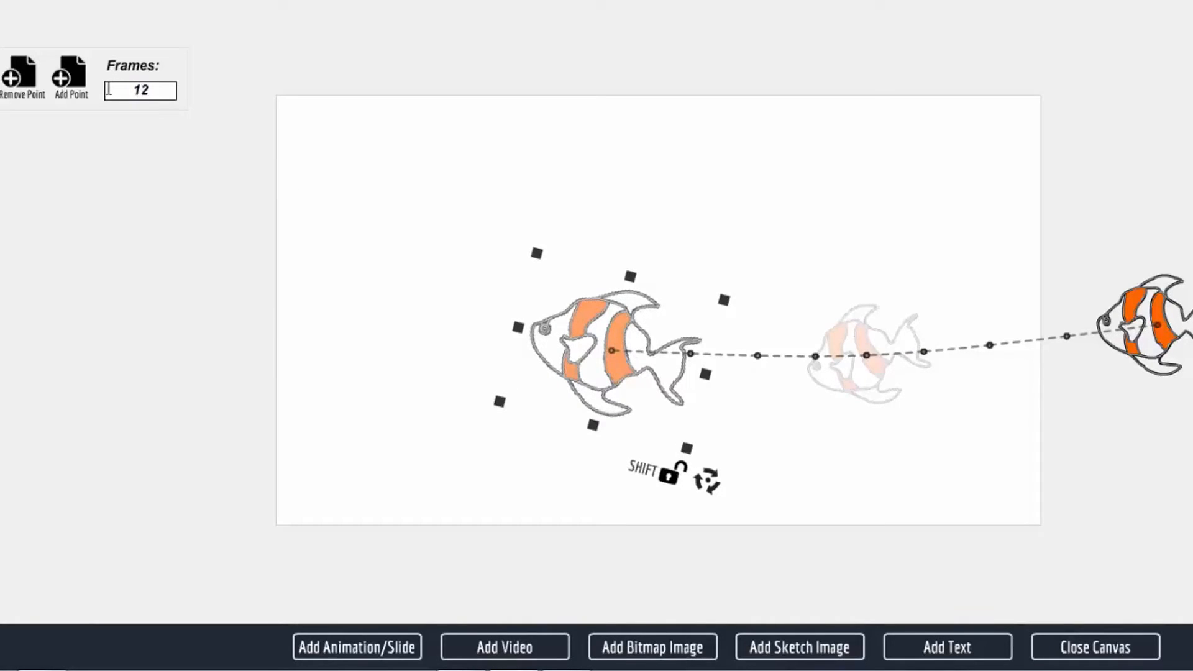
# Add a 24-frame path point near the canvas's left edge with the fish much larger and head-down, and stack another 24-frame point over it.
pyautogui.click(73, 80)
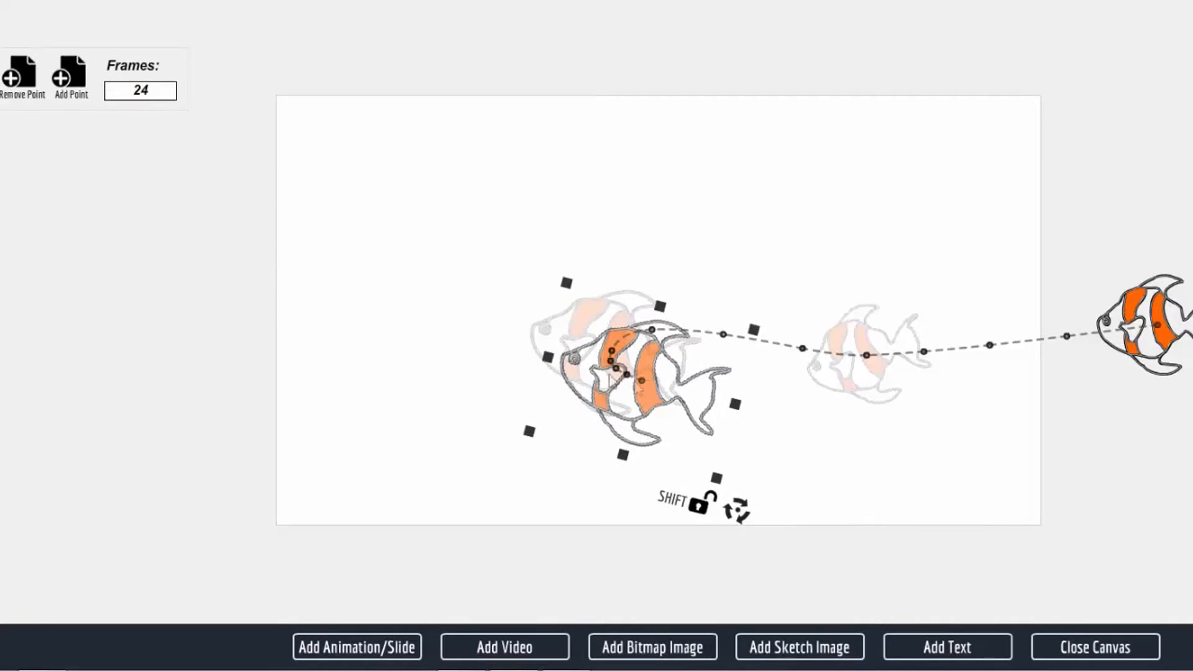
pyautogui.moveTo(664, 388); pyautogui.dragTo(481, 371)
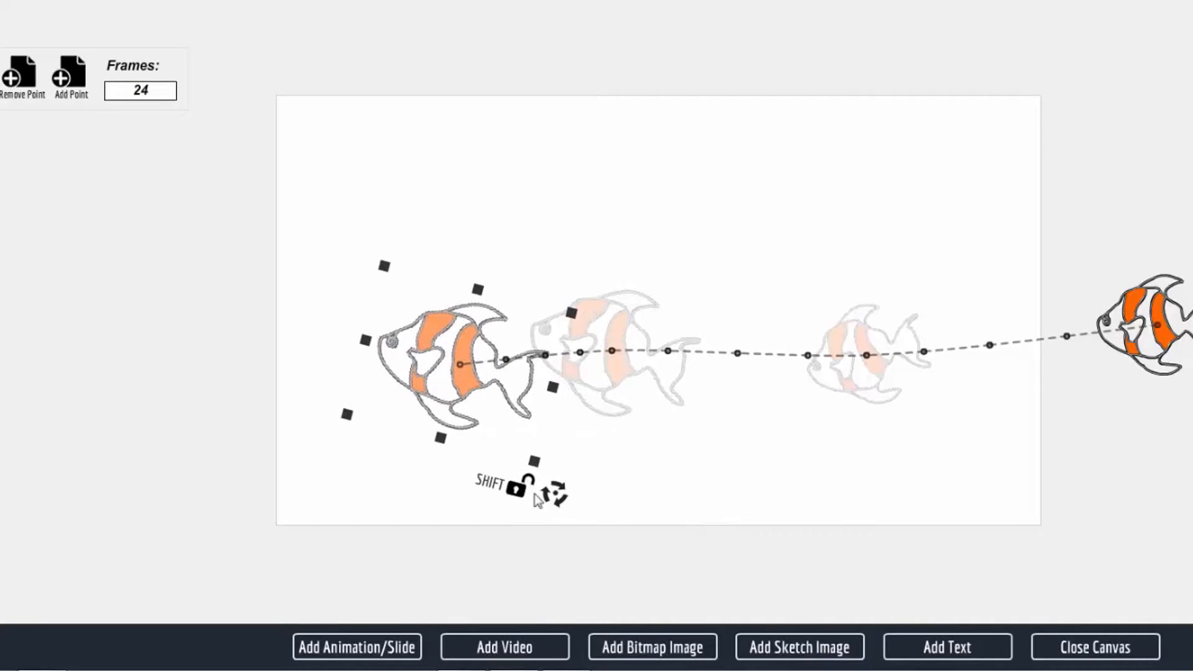
pyautogui.moveTo(559, 495); pyautogui.dragTo(632, 458)
pyautogui.moveTo(470, 370)
pyautogui.mouseDown()
pyautogui.moveTo(418, 384)
pyautogui.moveTo(412, 402)
pyautogui.mouseUp()
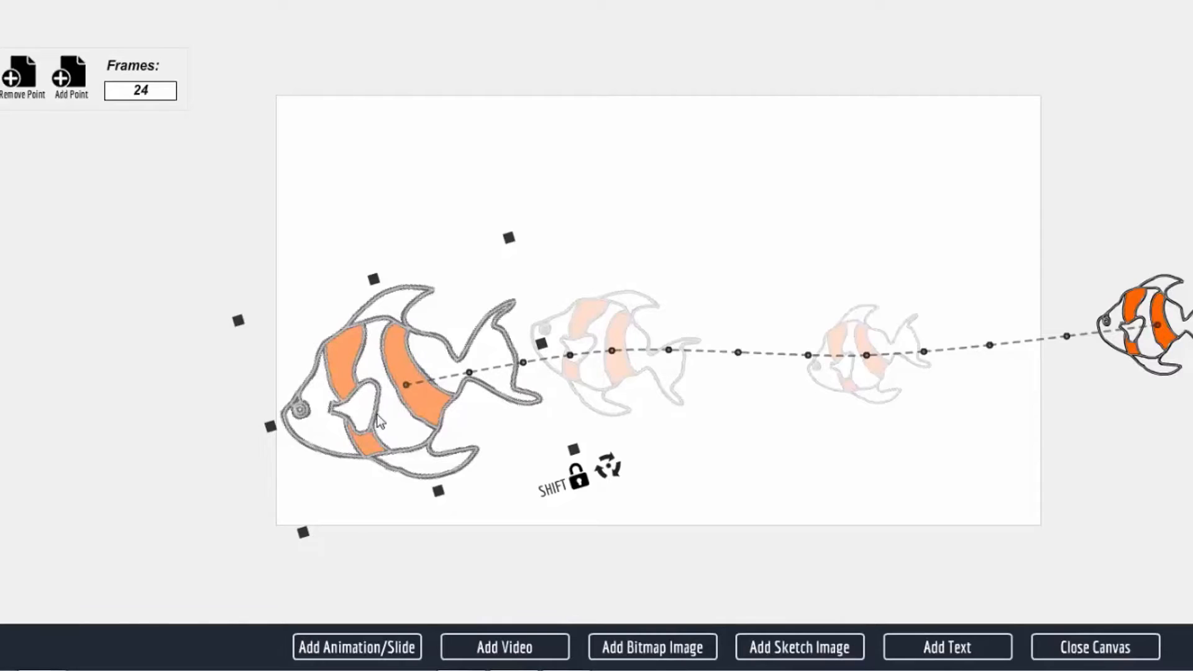
pyautogui.moveTo(379, 419); pyautogui.dragTo(381, 409)
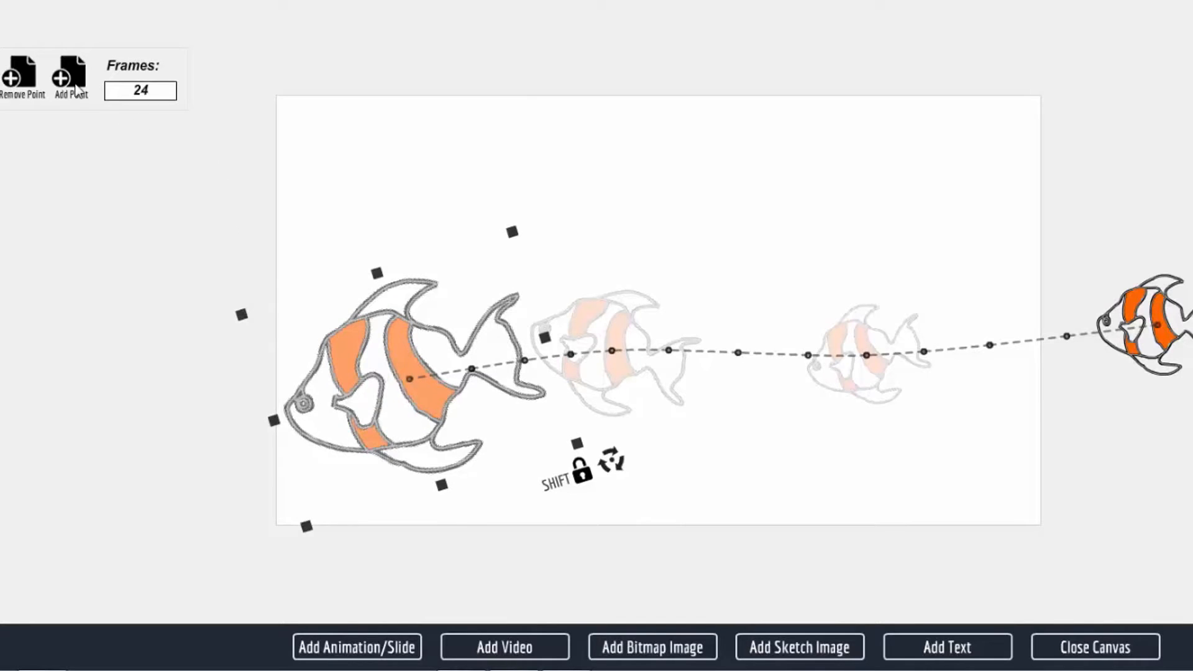
pyautogui.click(76, 90)
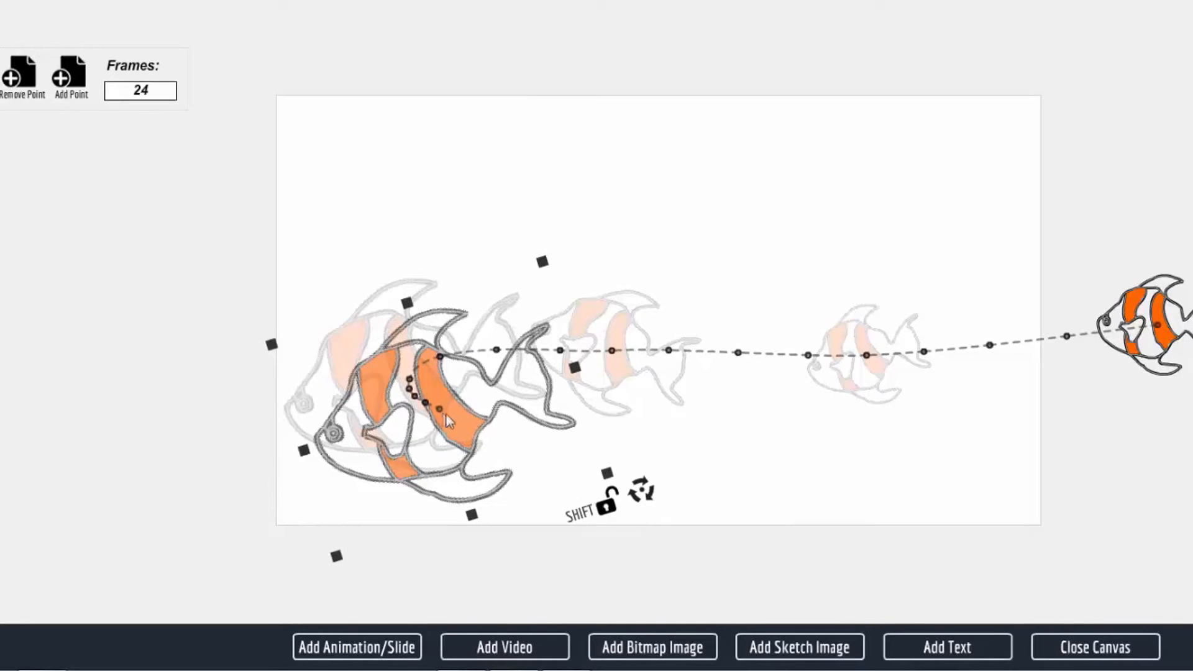
pyautogui.moveTo(472, 437); pyautogui.dragTo(441, 401)
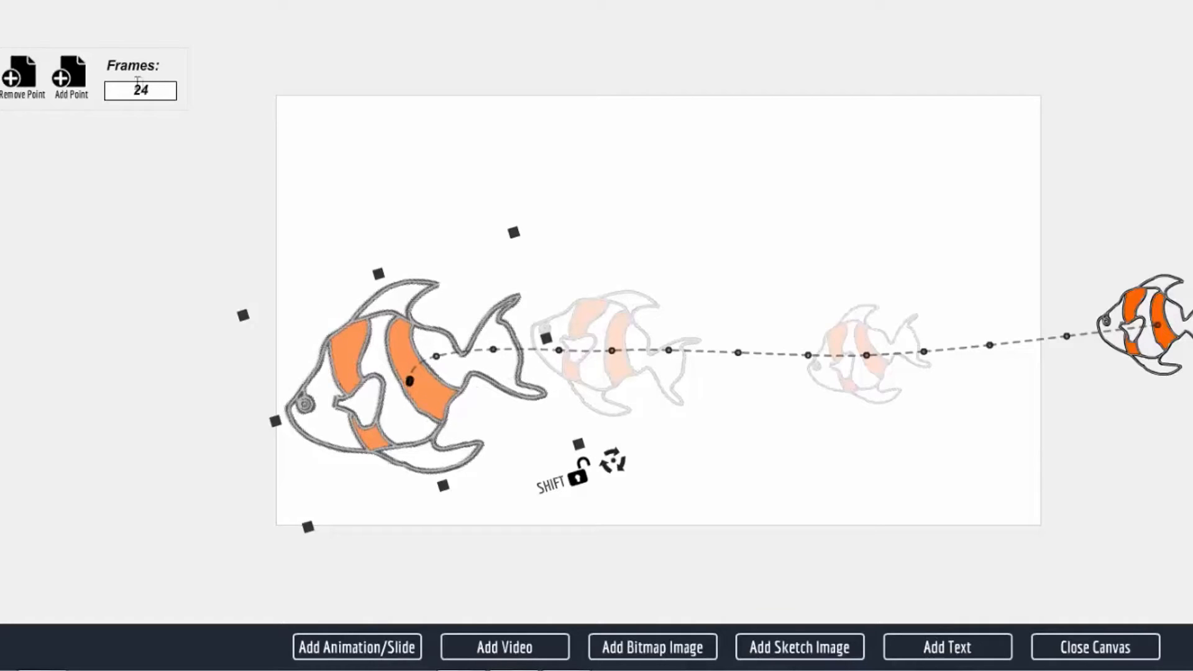
# Add a 24-frame path point with the fish flipped to face right, made smaller, tilted head-down and moved toward the canvas's lower edge.
pyautogui.click(73, 83)
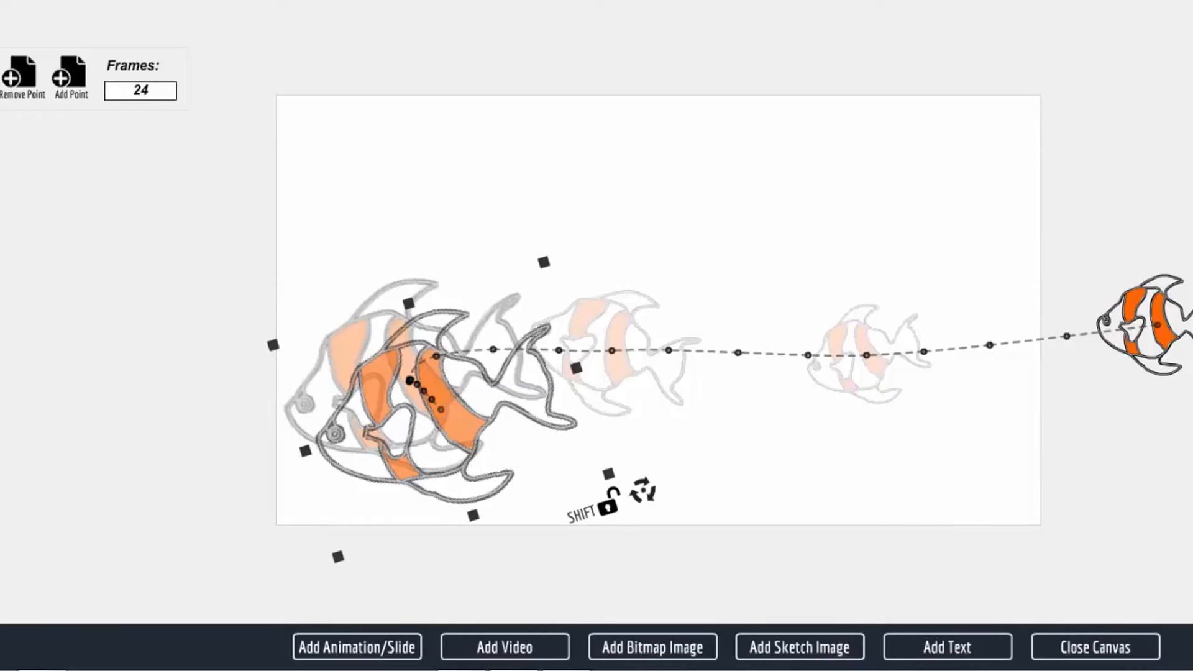
pyautogui.click(1190, 152)
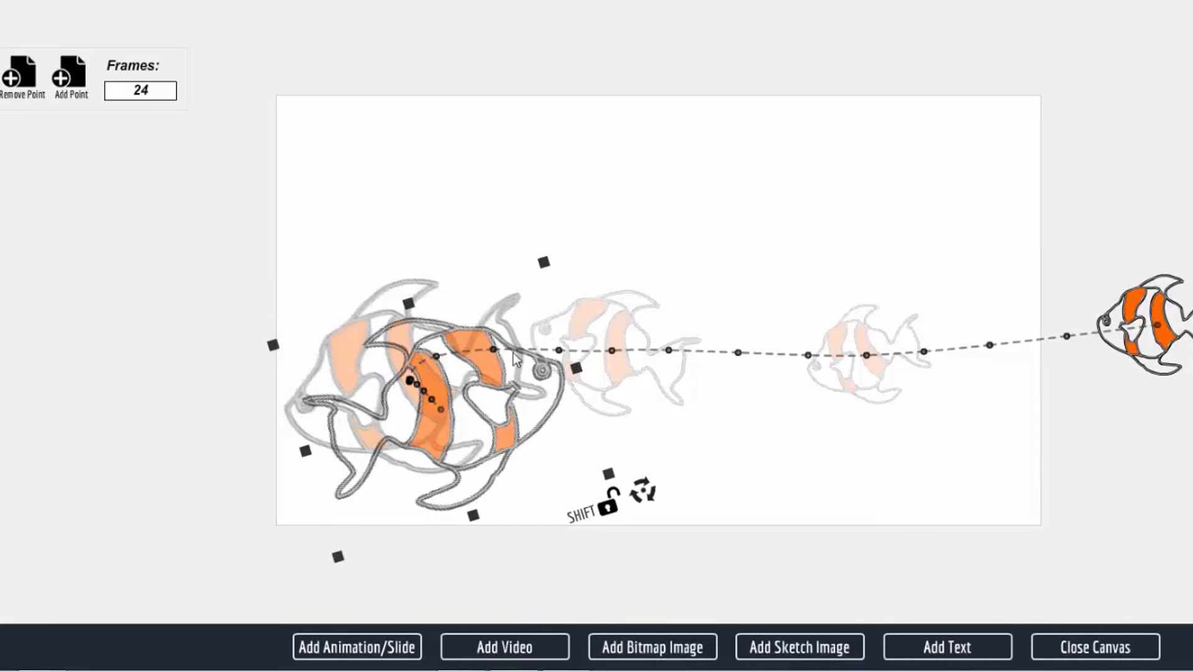
pyautogui.moveTo(608, 474); pyautogui.dragTo(544, 500)
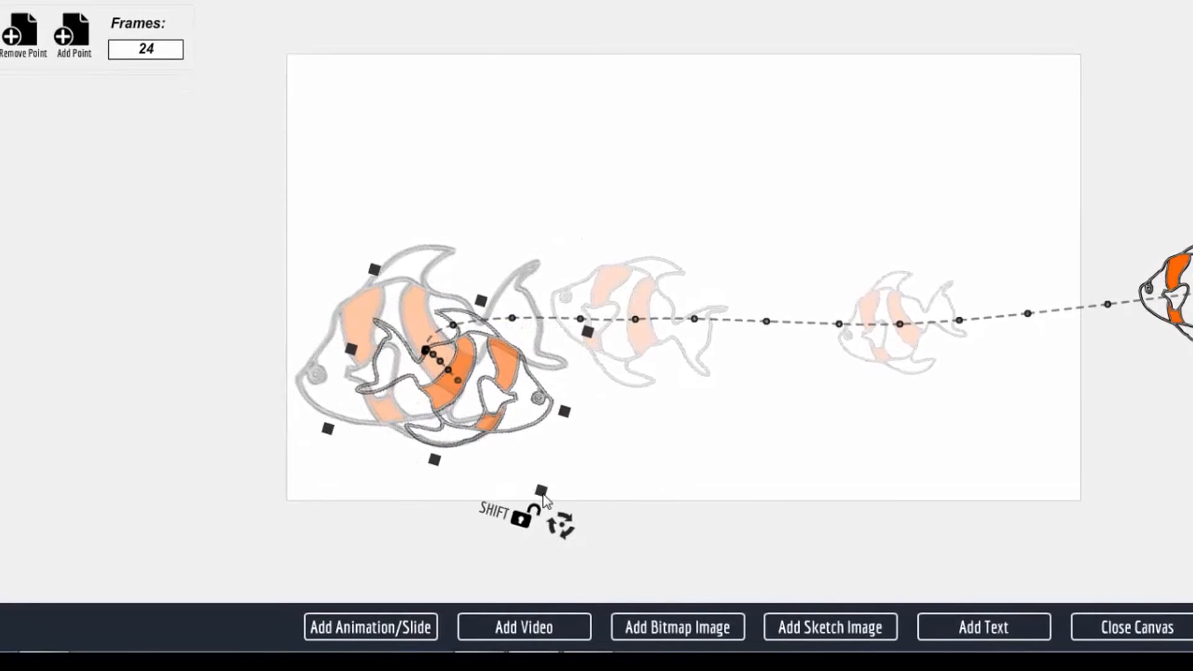
pyautogui.moveTo(514, 413); pyautogui.dragTo(581, 454)
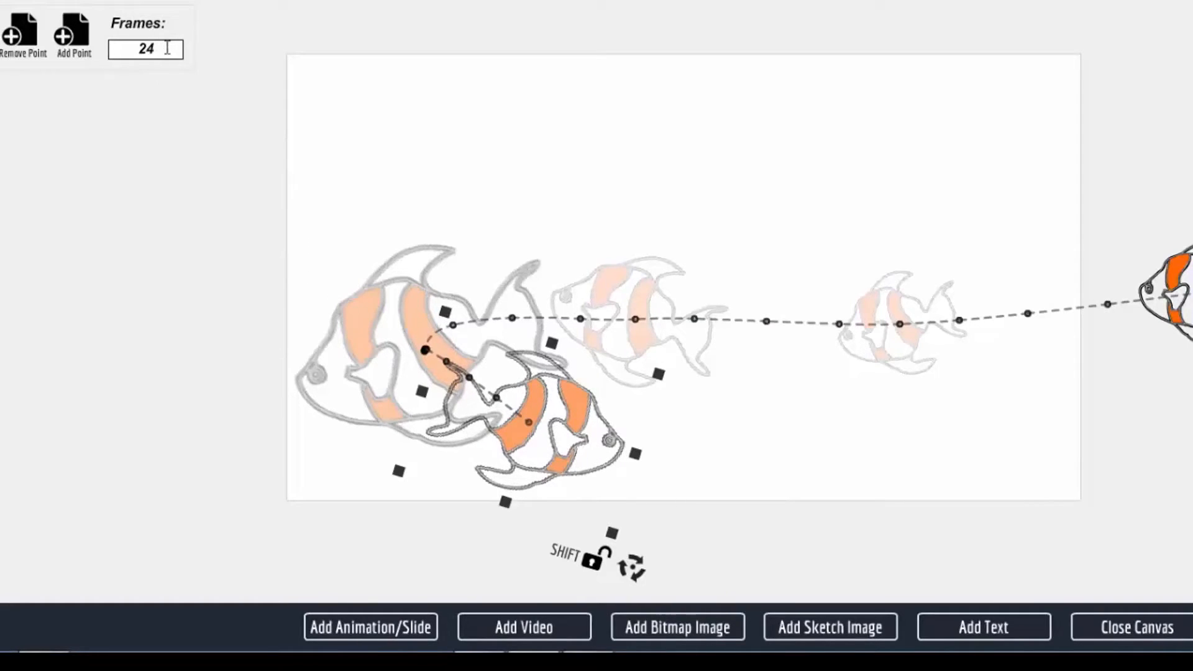
# Add a 12-frame path point in the canvas's lower right part with the fish tilted head-up.
pyautogui.click(72, 39)
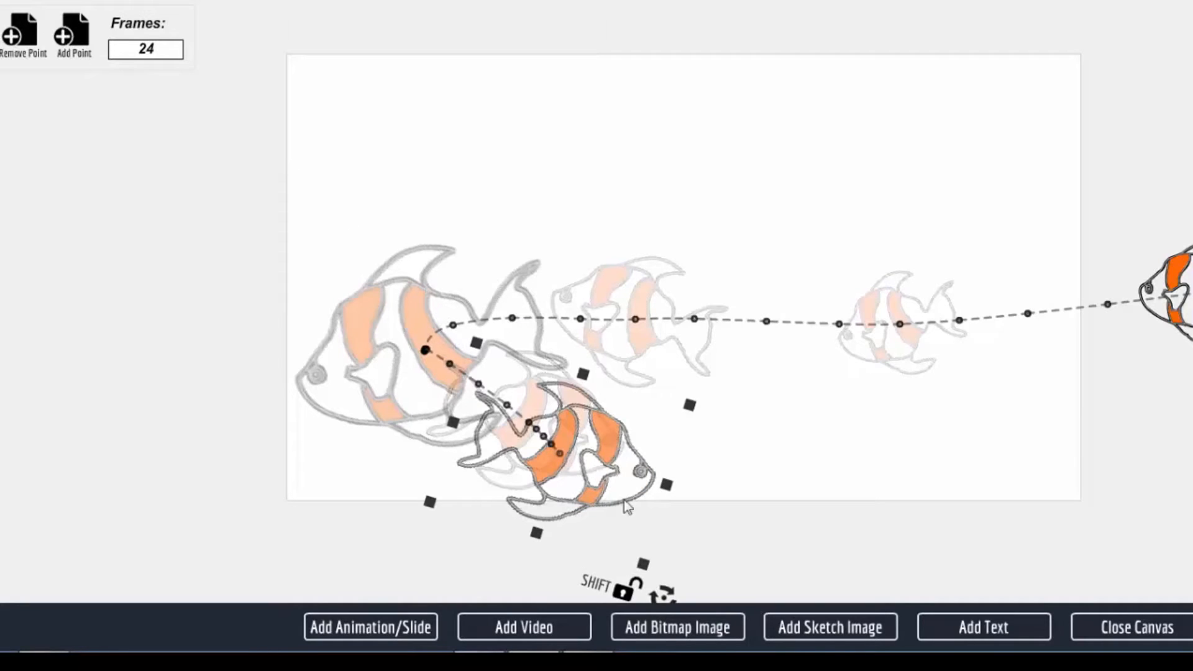
pyautogui.moveTo(608, 478)
pyautogui.mouseDown()
pyautogui.moveTo(791, 496)
pyautogui.moveTo(801, 467)
pyautogui.mouseUp()
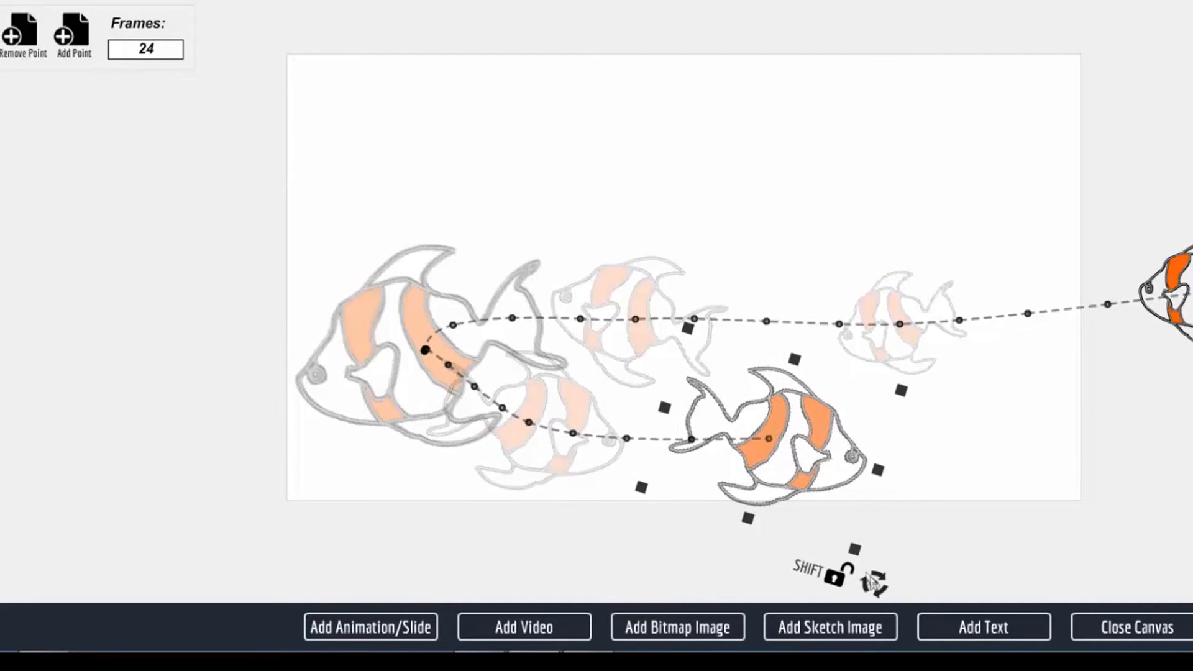
pyautogui.moveTo(873, 582); pyautogui.dragTo(882, 477)
pyautogui.moveTo(810, 444); pyautogui.dragTo(828, 449)
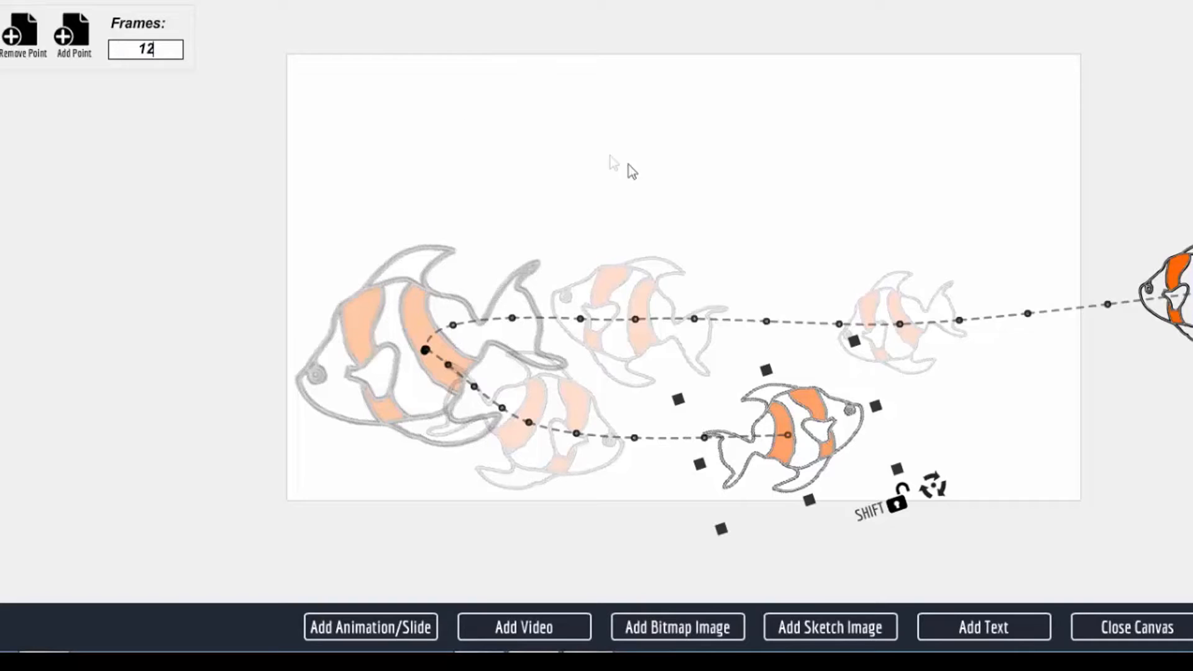
# Add a 12-frame path point at the canvas's lower right edge with the fish tilted head-down.
pyautogui.click(75, 39)
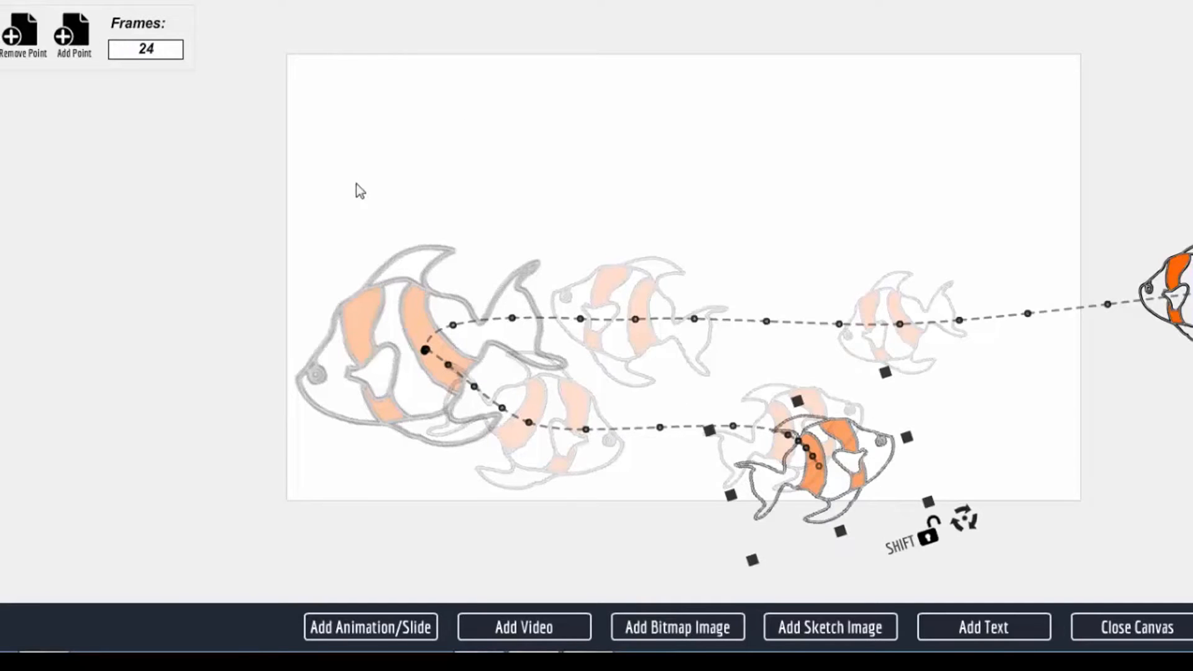
pyautogui.moveTo(830, 491)
pyautogui.mouseDown()
pyautogui.moveTo(992, 458)
pyautogui.moveTo(1044, 434)
pyautogui.mouseUp()
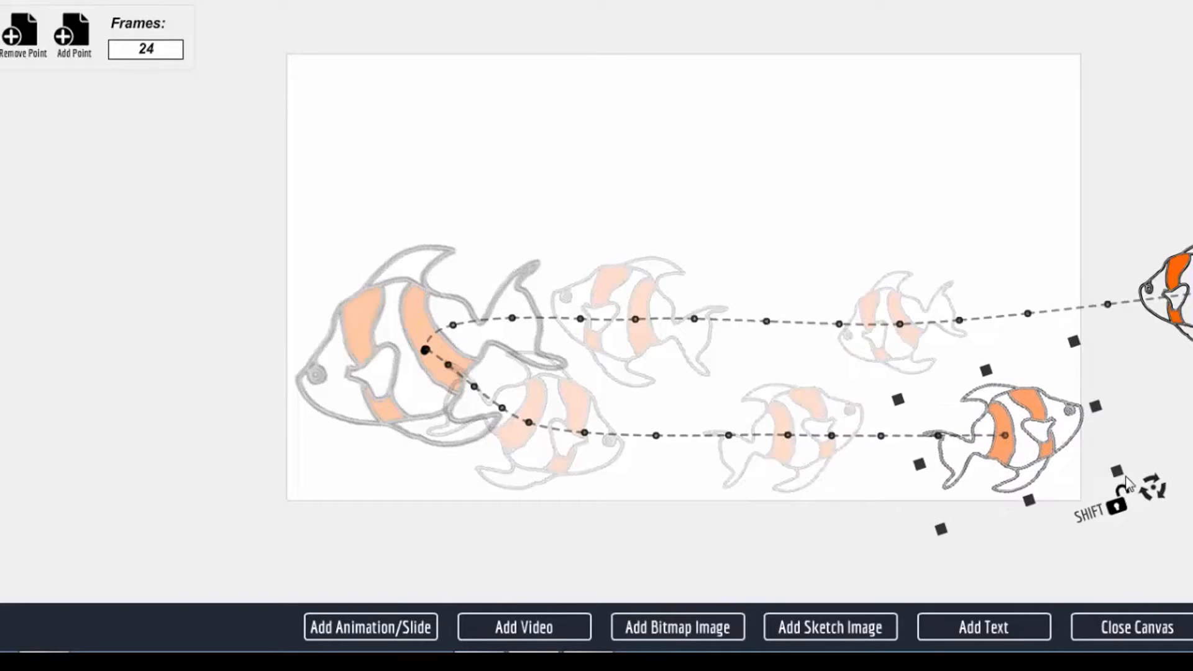
pyautogui.moveTo(1149, 490); pyautogui.dragTo(1091, 527)
pyautogui.moveTo(1045, 459); pyautogui.dragTo(1100, 490)
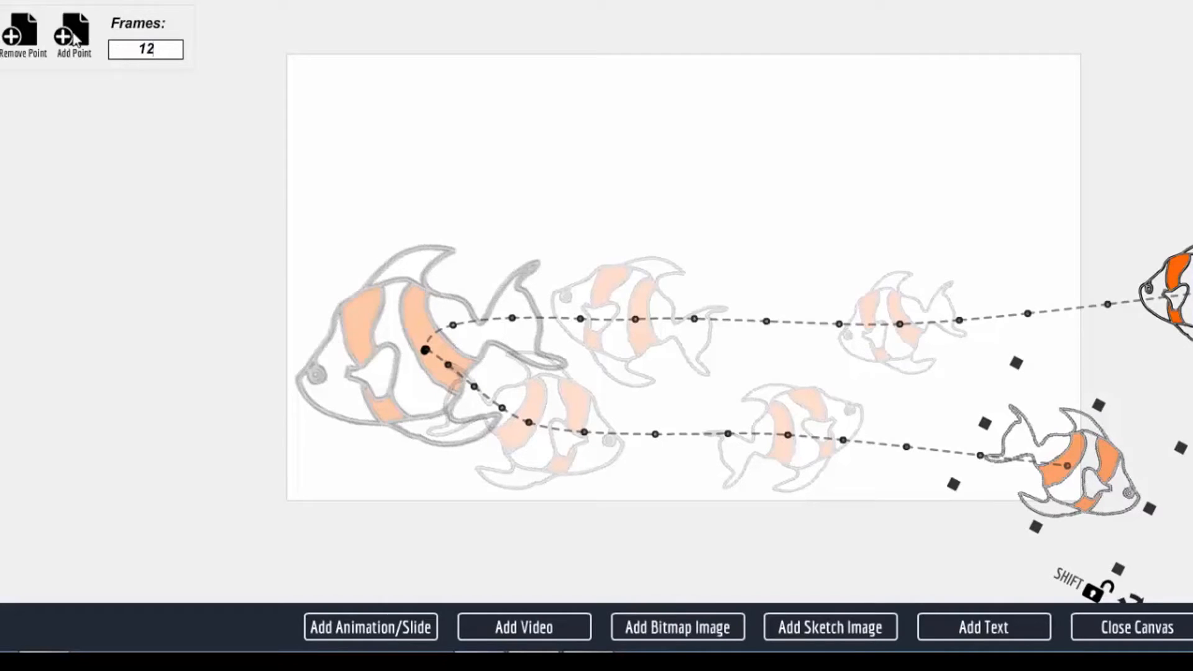
pyautogui.click(74, 38)
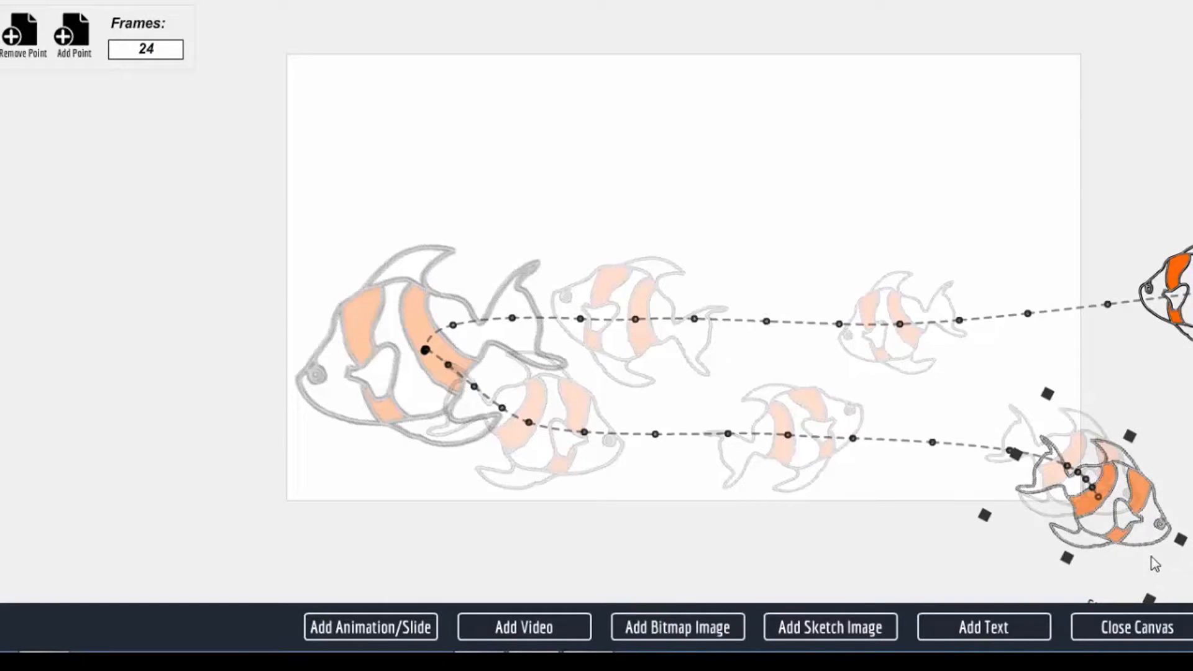
pyautogui.moveTo(1123, 524)
pyautogui.mouseDown()
pyautogui.moveTo(1121, 452)
pyautogui.moveTo(1017, 437)
pyautogui.moveTo(990, 424)
pyautogui.mouseUp()
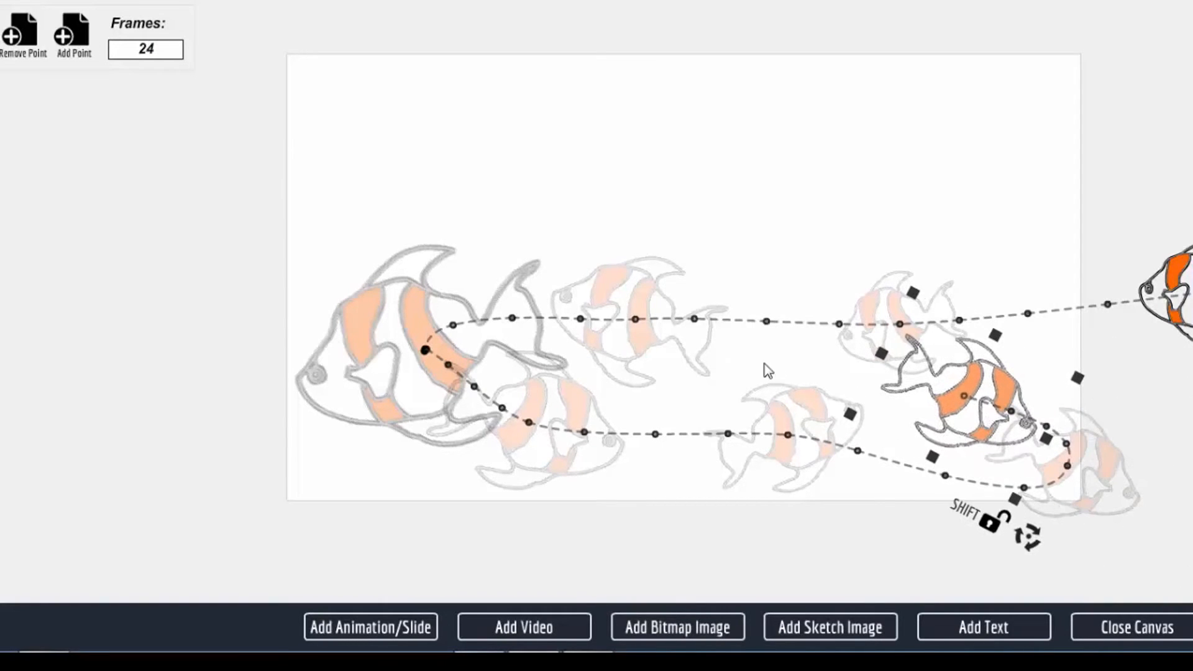
pyautogui.click(19, 39)
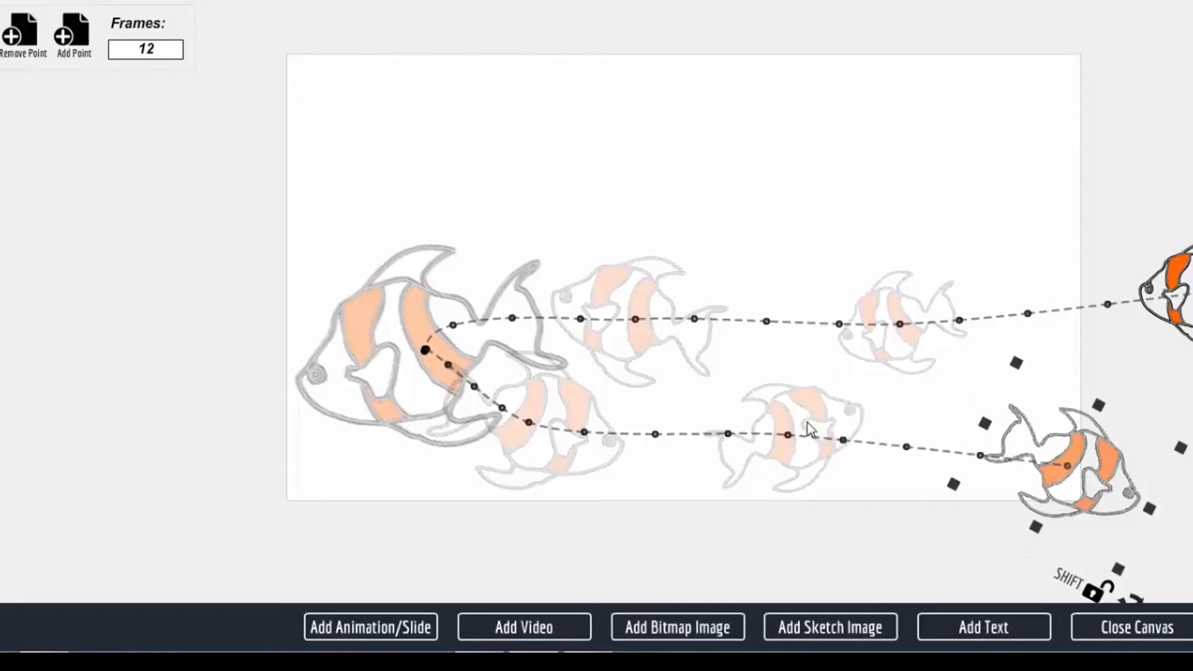
# Shift the fish's last two path points slightly right, add a 10-frame end point beyond the canvas's right edge, and close the canvas.
pyautogui.moveTo(808, 422); pyautogui.dragTo(861, 426)
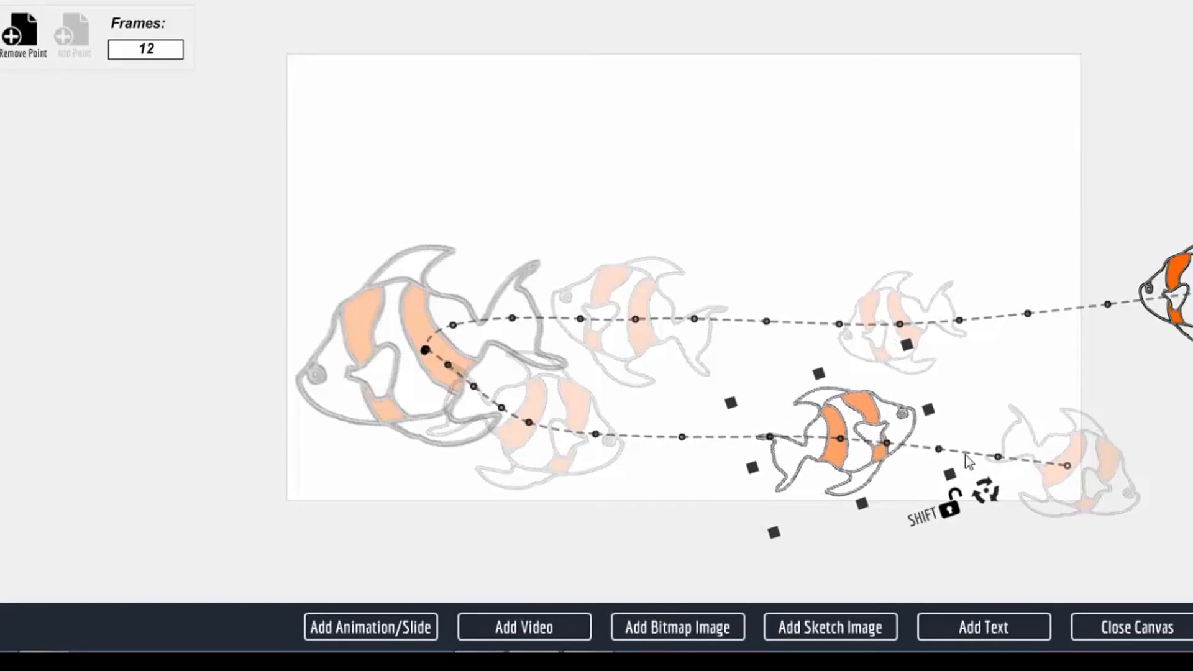
pyautogui.moveTo(1067, 471); pyautogui.dragTo(1099, 471)
pyautogui.click(78, 39)
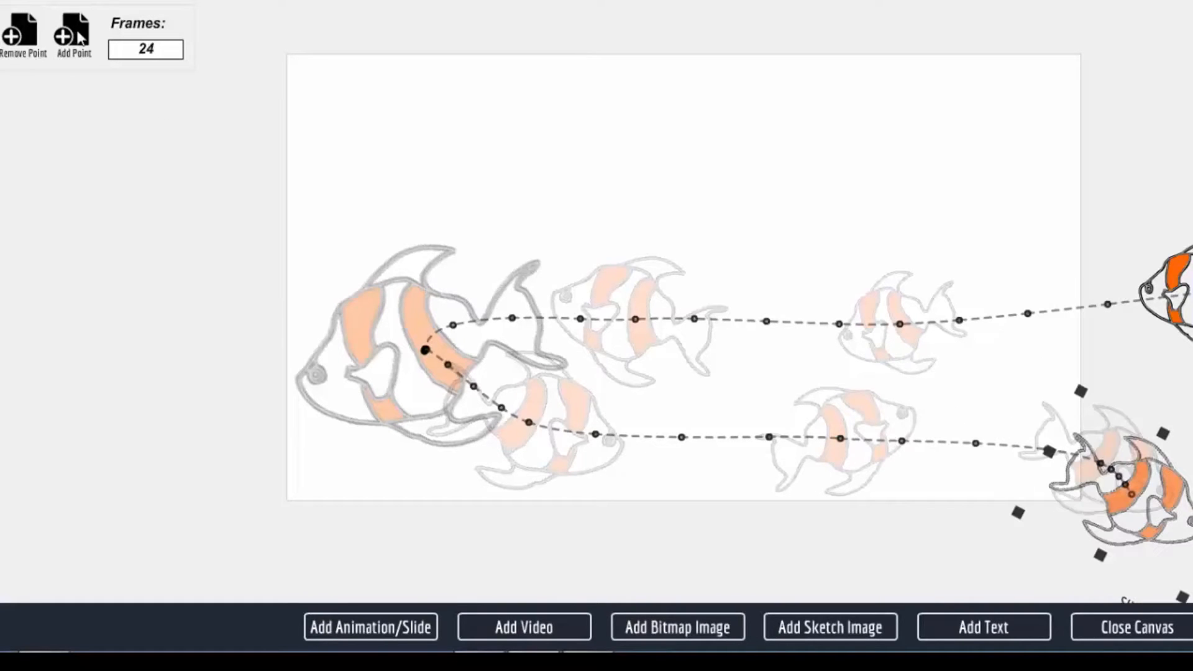
pyautogui.moveTo(1119, 501); pyautogui.dragTo(1192, 481)
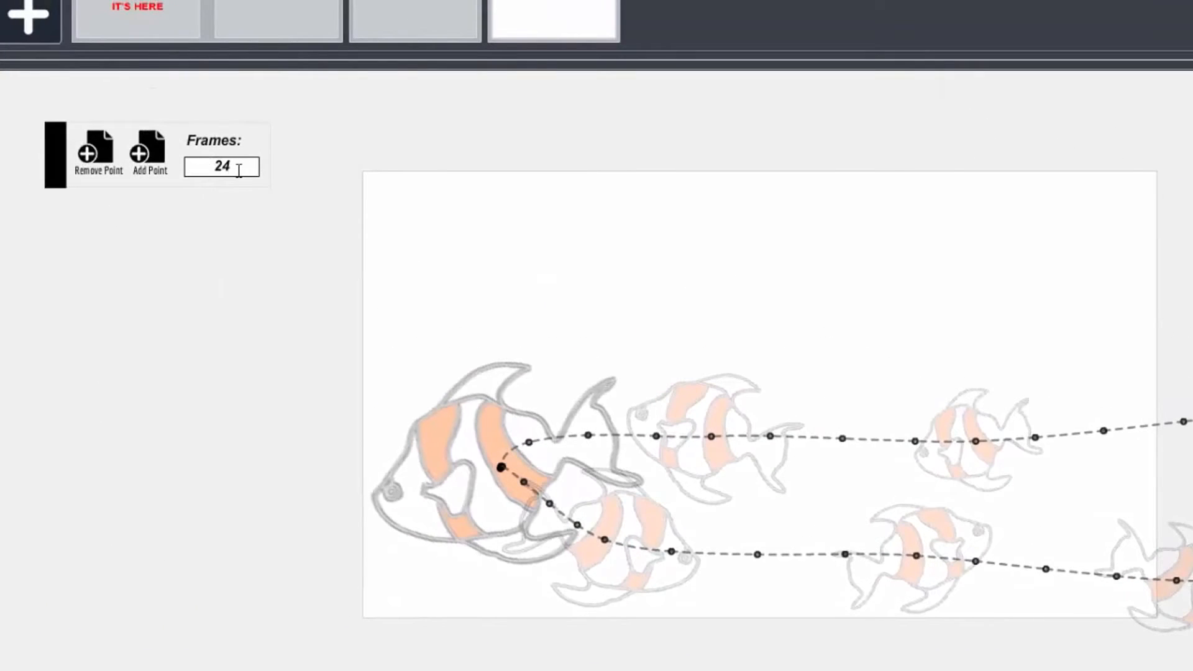
pyautogui.moveTo(238, 171); pyautogui.dragTo(204, 165)
pyautogui.write('10')
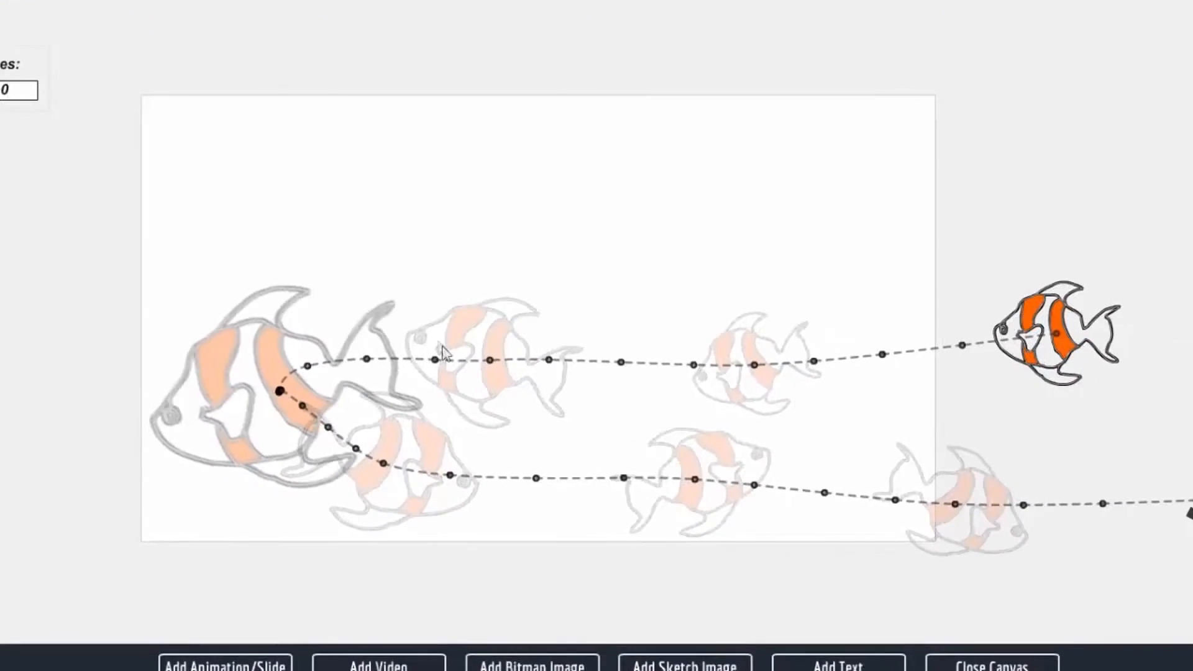
pyautogui.click(1020, 668)
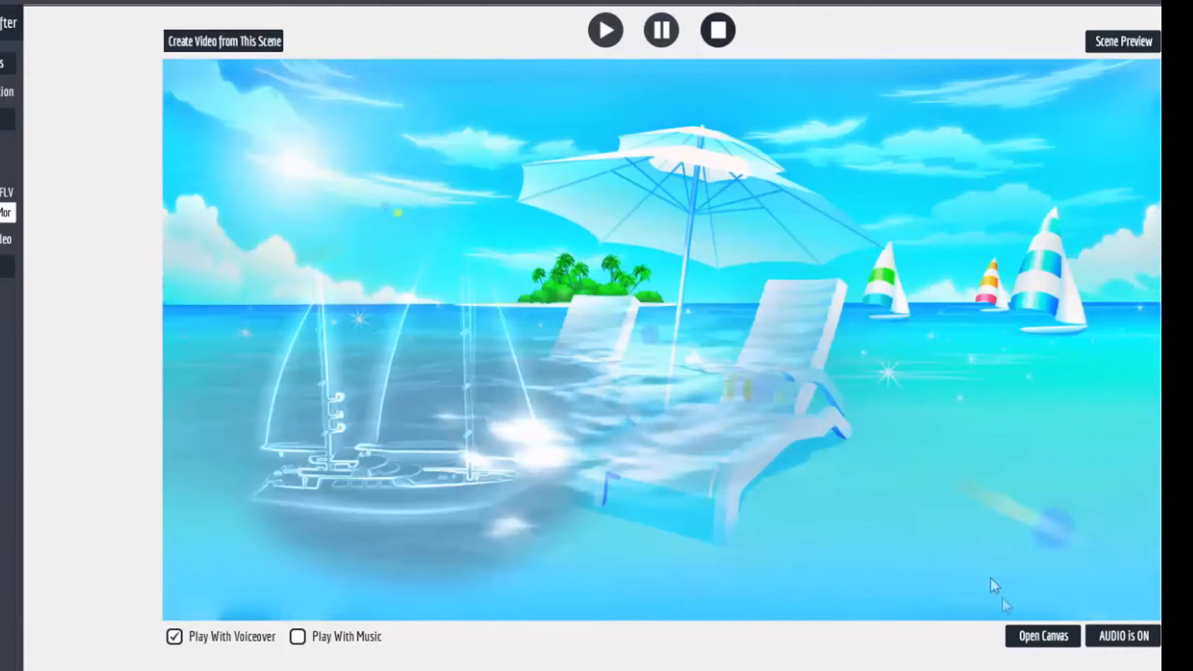
# Reopen the canvas, add the clock sketch from the Personal Library and place it just above the canvas, centred.
pyautogui.click(1044, 637)
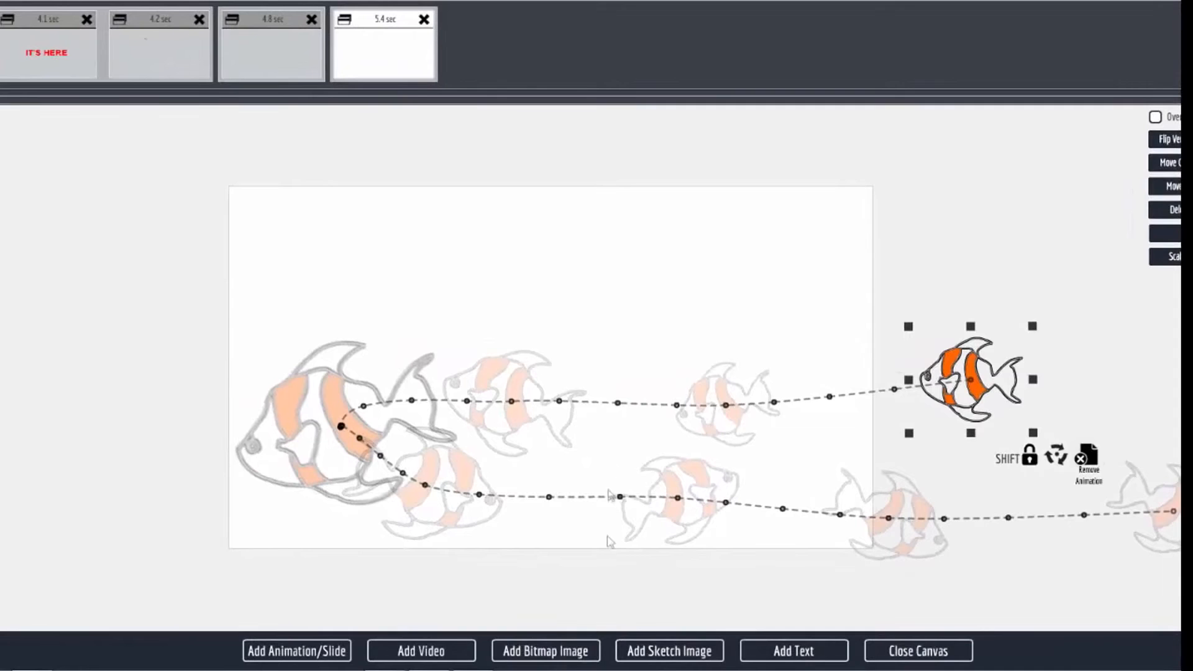
pyautogui.click(692, 651)
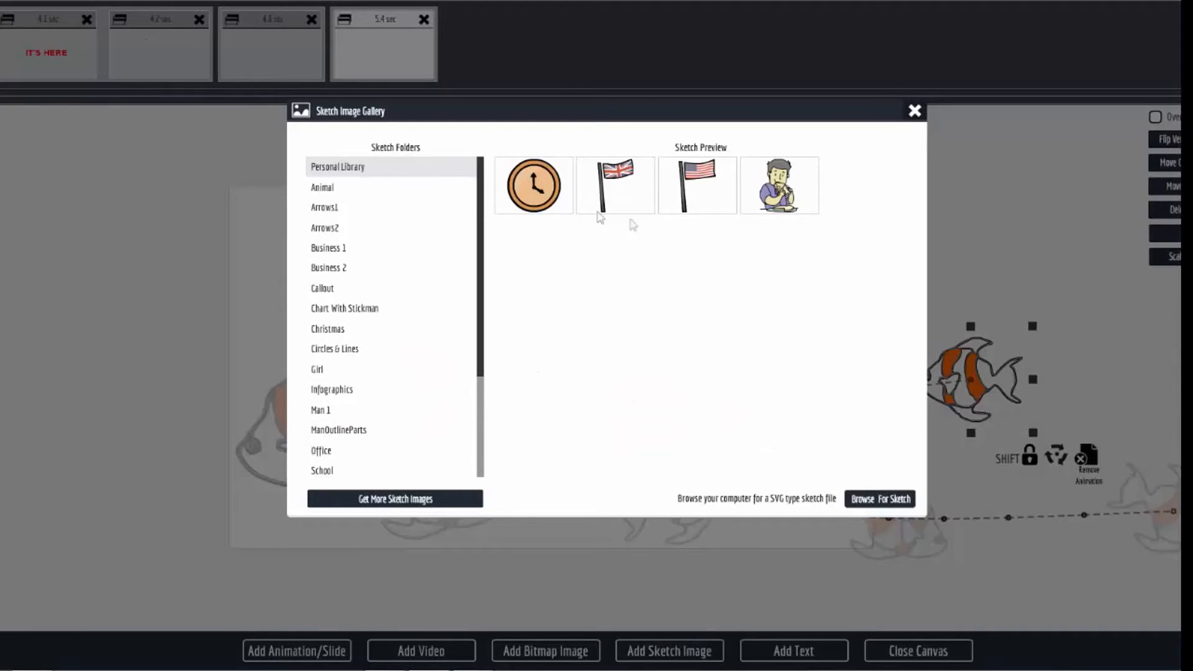
pyautogui.click(532, 193)
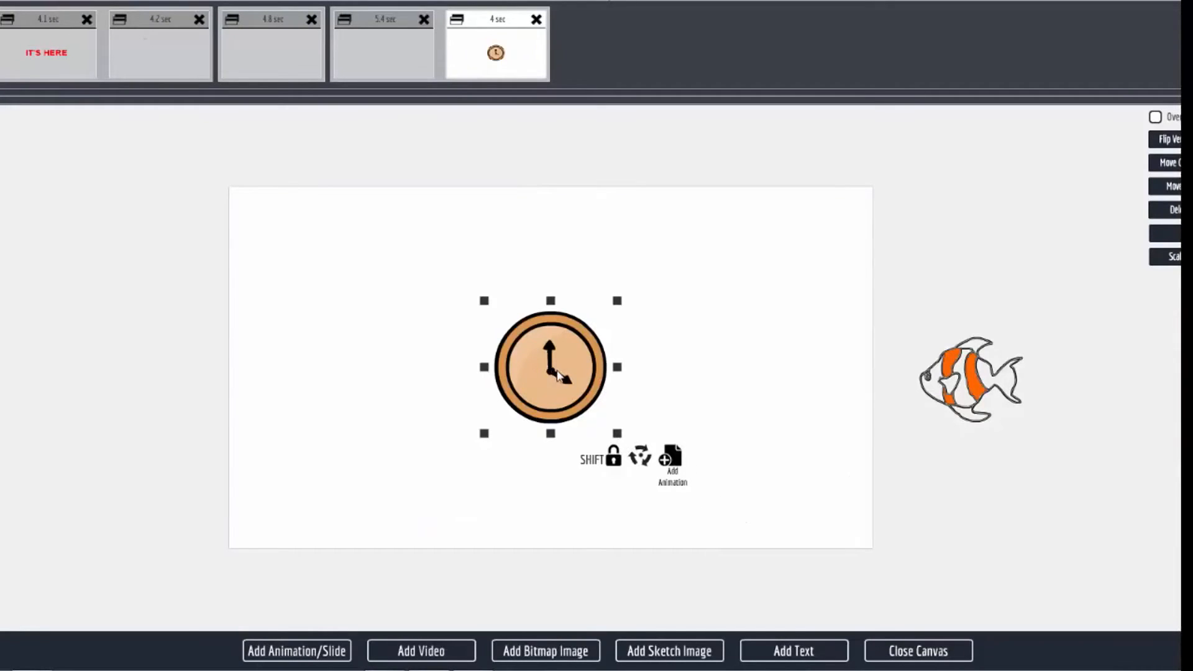
pyautogui.moveTo(554, 378); pyautogui.dragTo(545, 163)
pyautogui.scroll(-6, 758, 321)
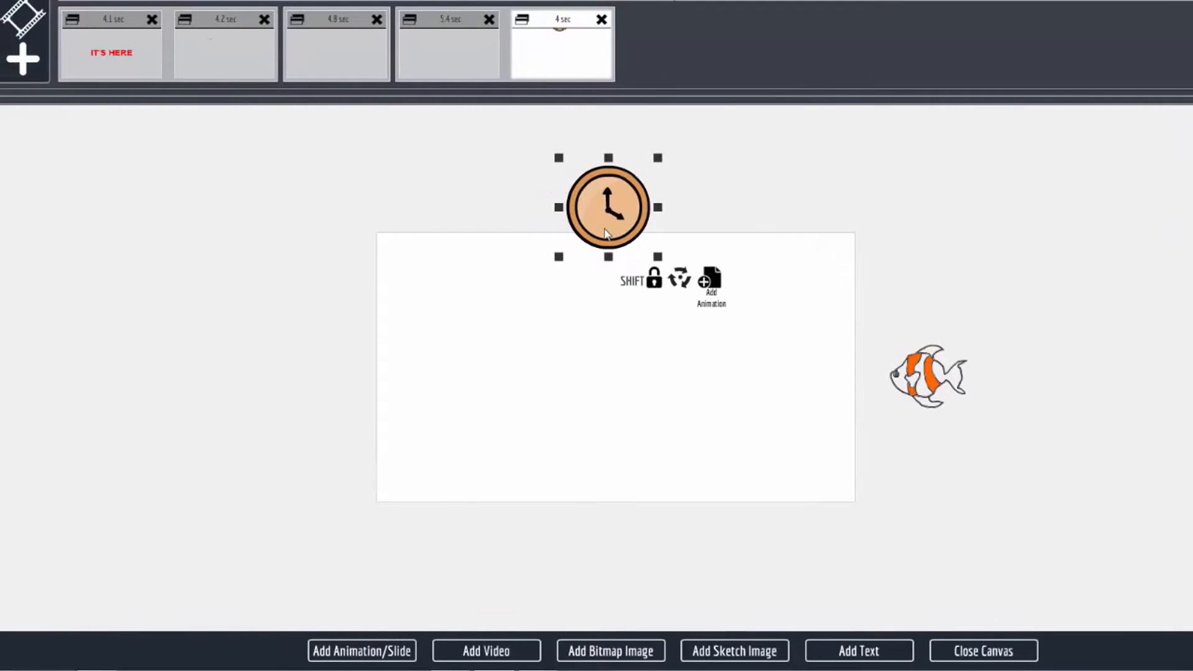
pyautogui.moveTo(606, 233); pyautogui.dragTo(622, 185)
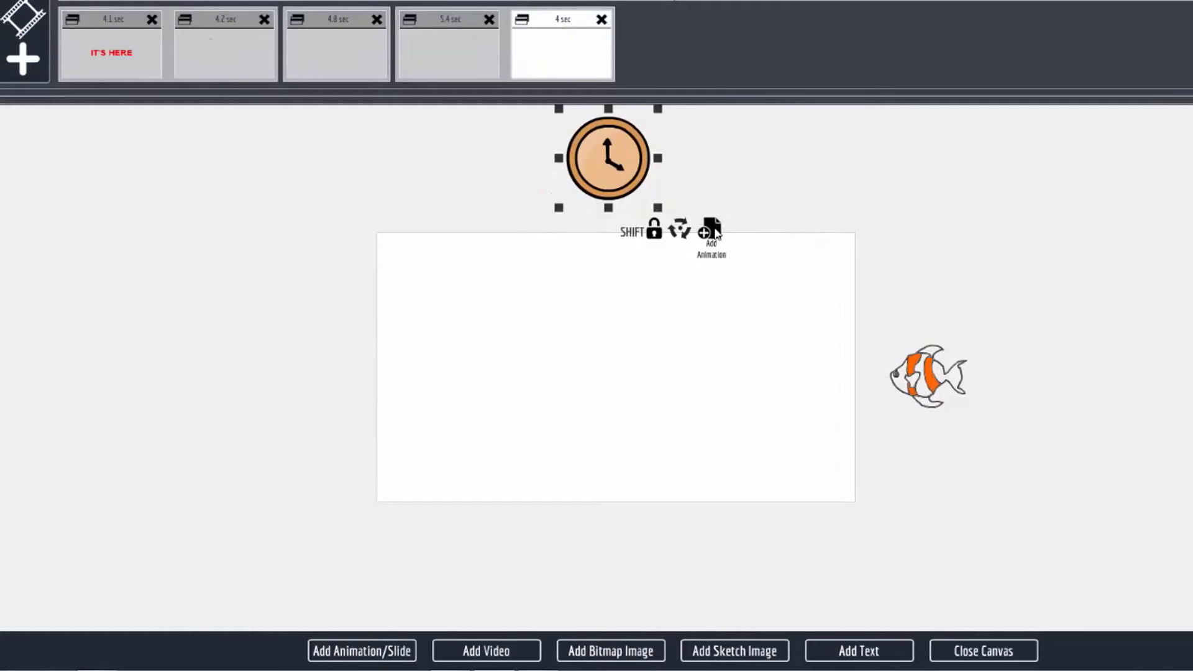
# Add a path animation to the clock that ends at the canvas centre, stretched wider and nearly as tall as the canvas.
pyautogui.click(714, 231)
pyautogui.moveTo(644, 144); pyautogui.dragTo(606, 382)
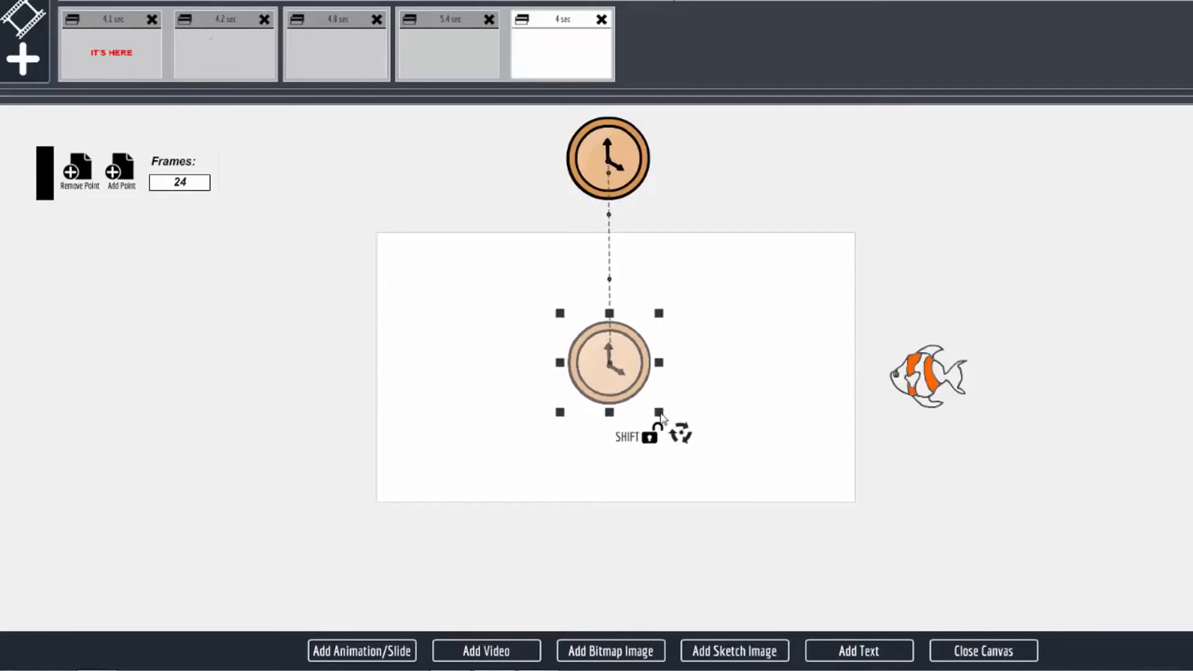
pyautogui.moveTo(662, 416); pyautogui.dragTo(764, 492)
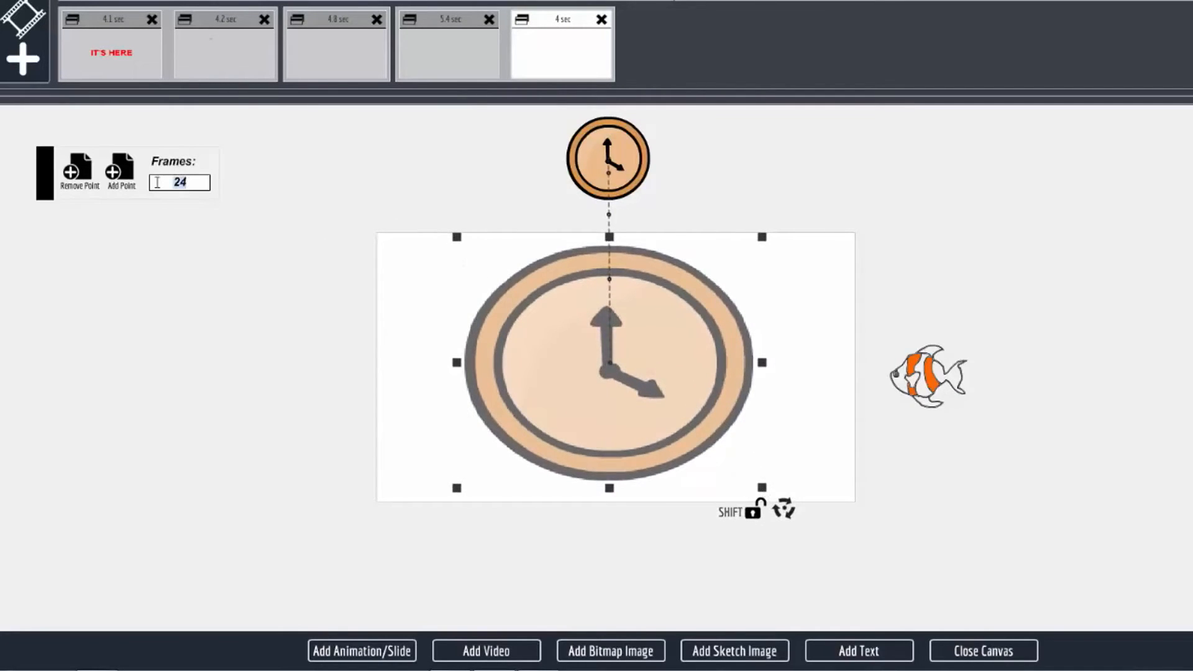
# Add a 24-frame path point with the clock shrunk to a small size in the canvas's upper left corner.
pyautogui.click(127, 169)
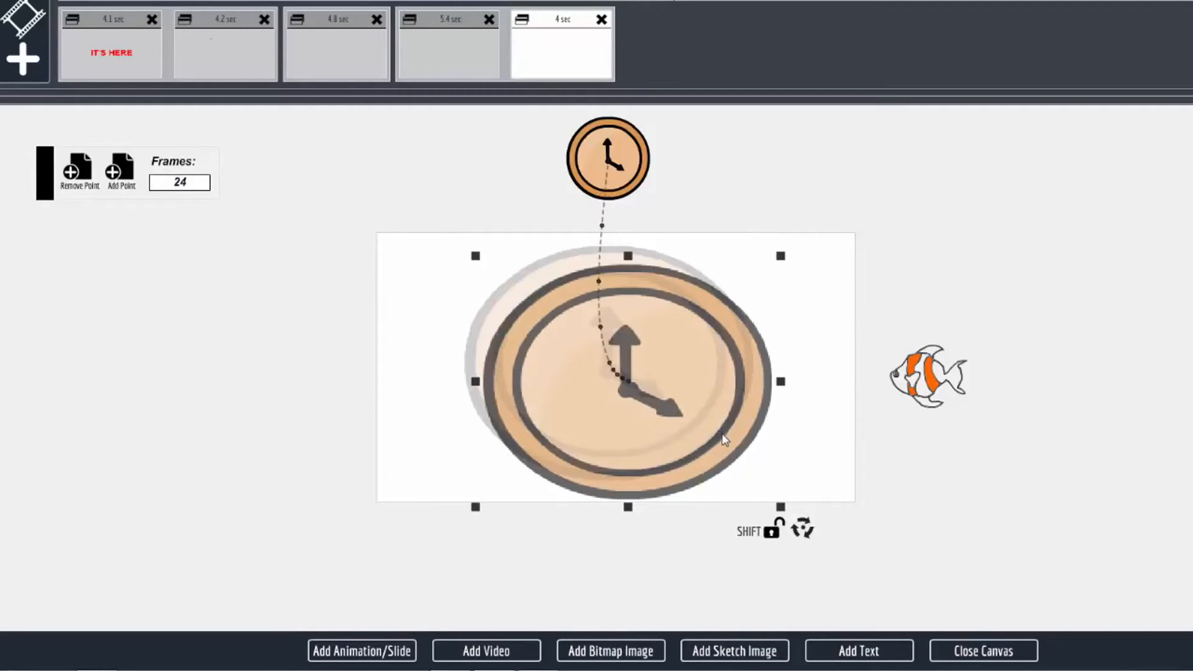
pyautogui.moveTo(724, 439); pyautogui.dragTo(644, 415)
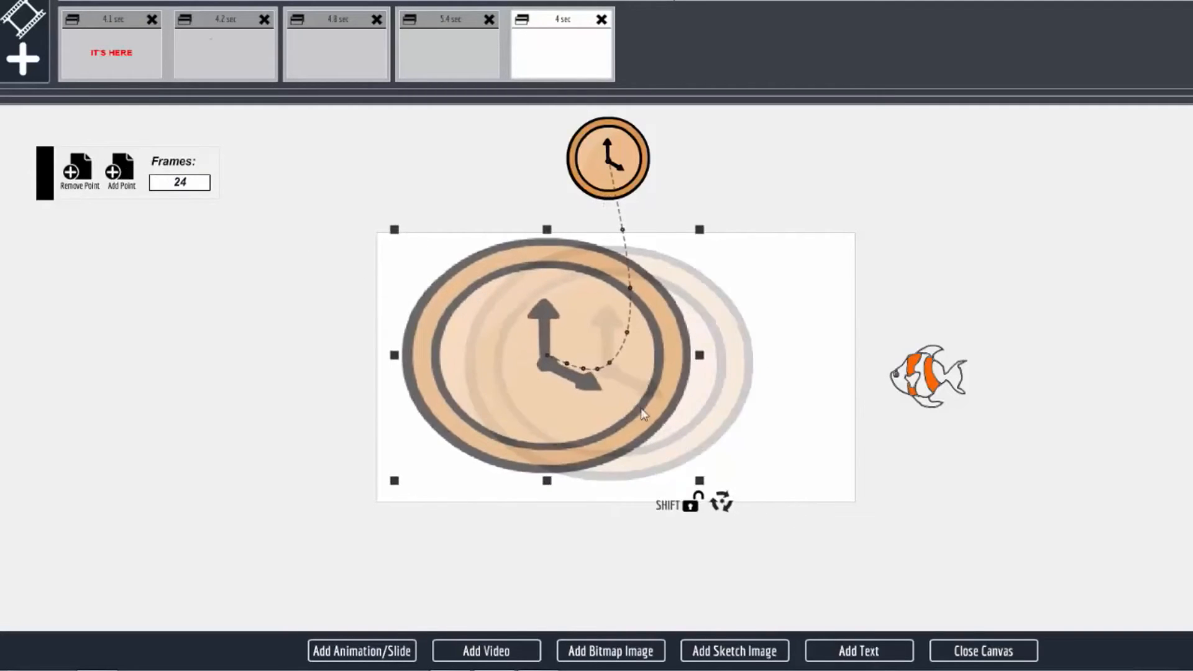
pyautogui.click(693, 507)
pyautogui.moveTo(702, 487); pyautogui.dragTo(596, 423)
pyautogui.moveTo(551, 370); pyautogui.dragTo(418, 282)
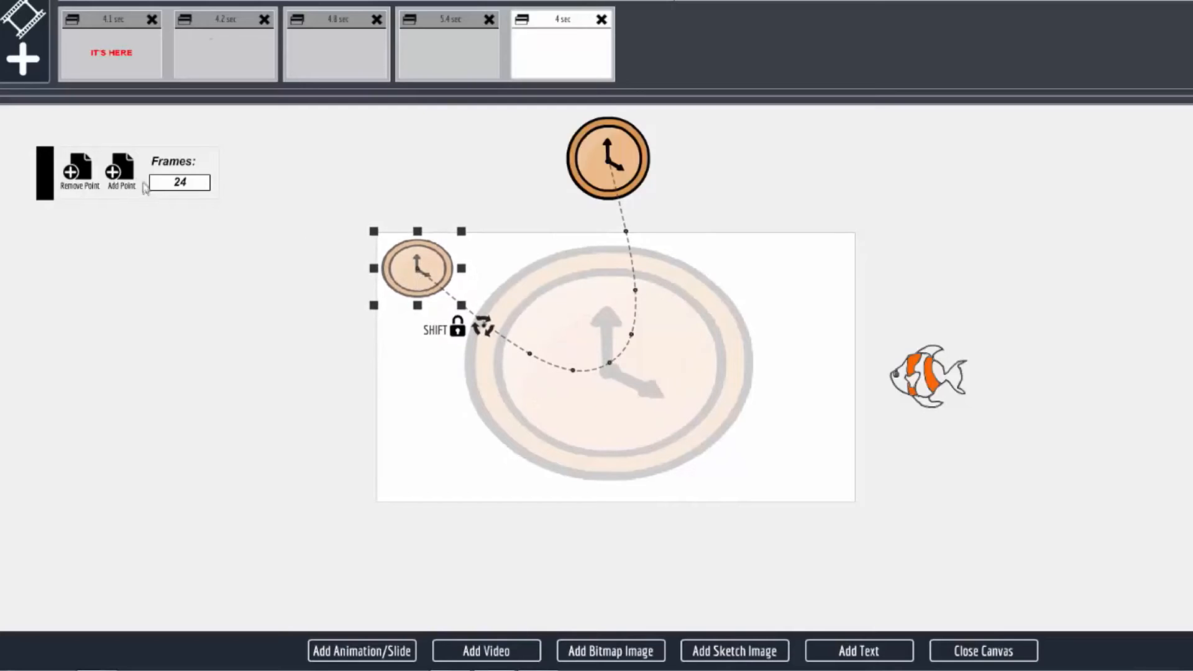
# Stack a horizontally flipped 24-frame clock point over the corner one, add an enlarged 24-frame point at the canvas's lower right, and close the canvas.
pyautogui.click(120, 176)
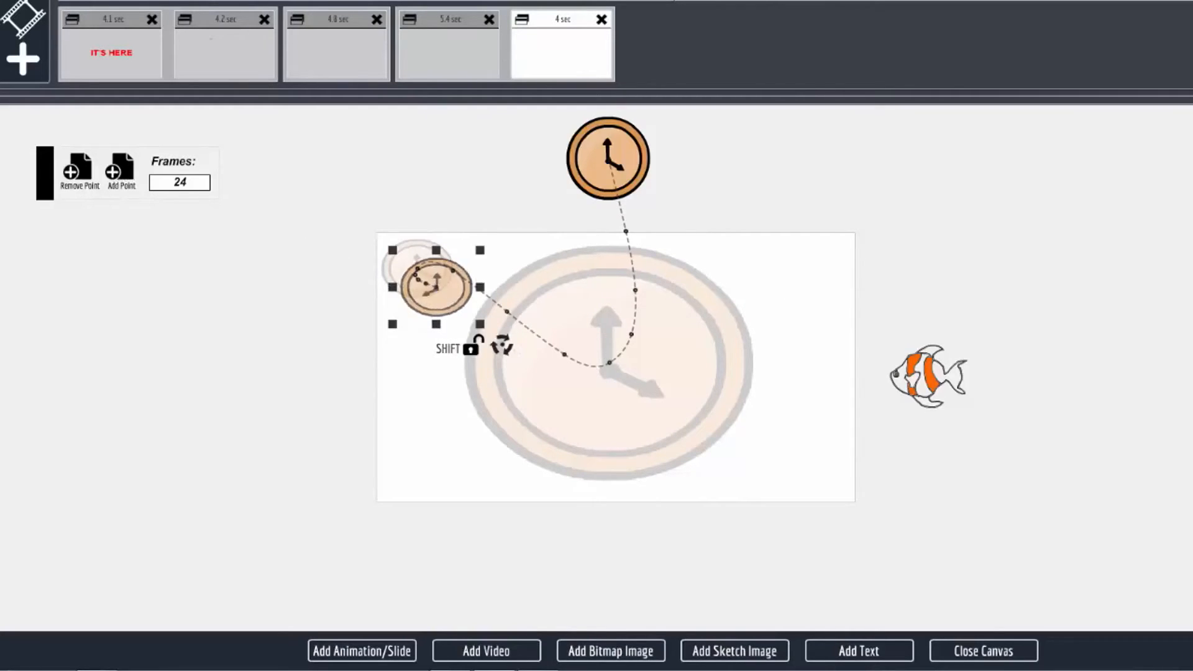
pyautogui.moveTo(455, 298); pyautogui.dragTo(433, 275)
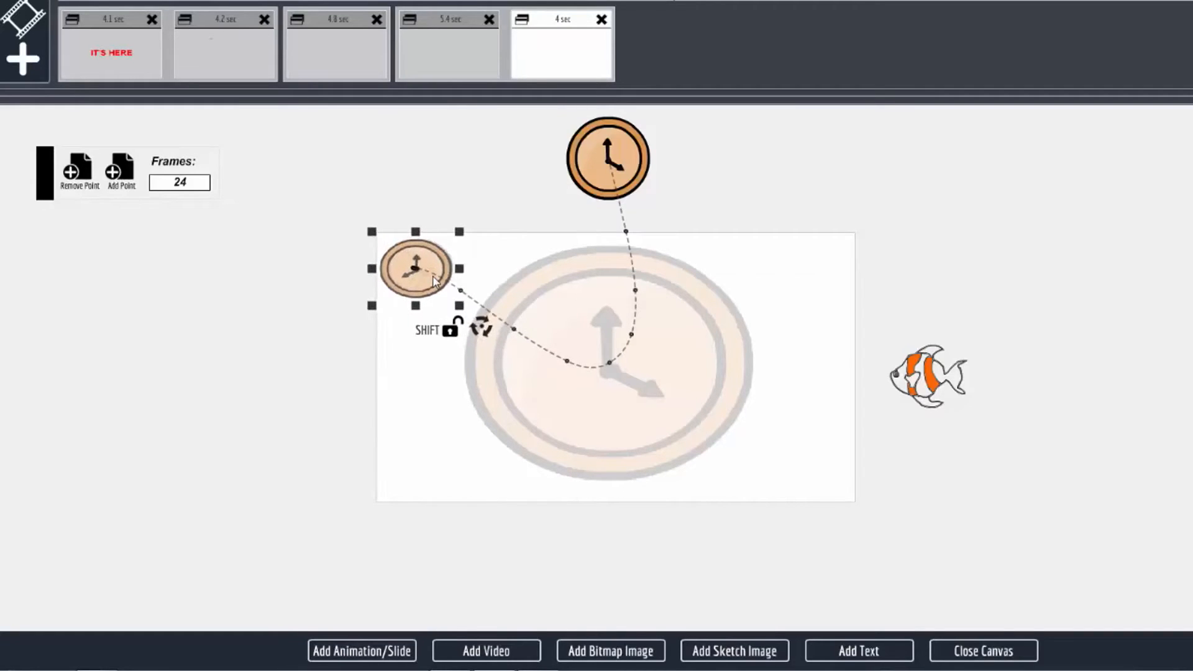
pyautogui.click(122, 173)
pyautogui.moveTo(456, 306); pyautogui.dragTo(804, 456)
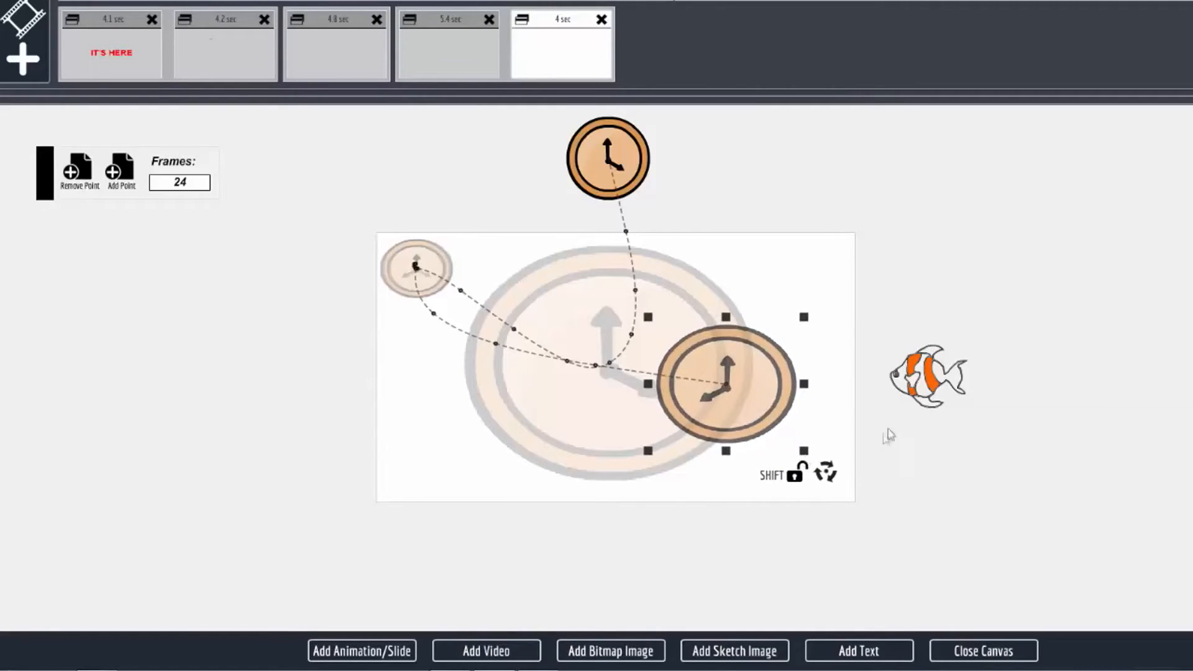
pyautogui.click(988, 656)
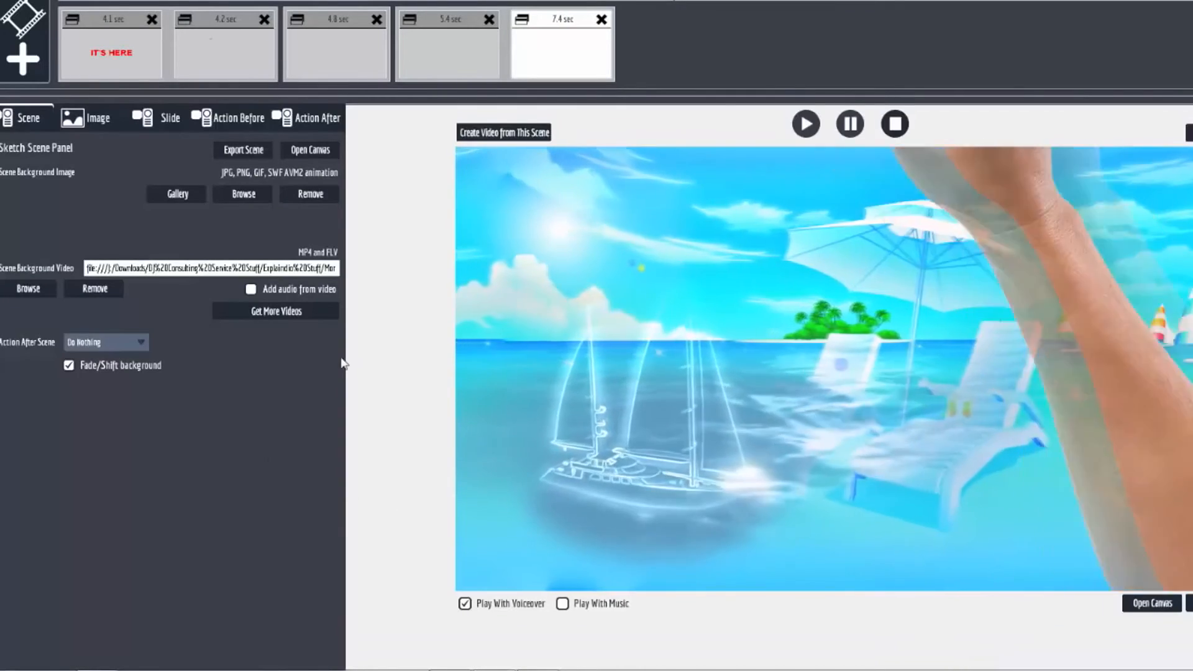
# Set the clock's show action before the animation to Nothing with the shortest duration, and replay the scene preview.
pyautogui.click(235, 118)
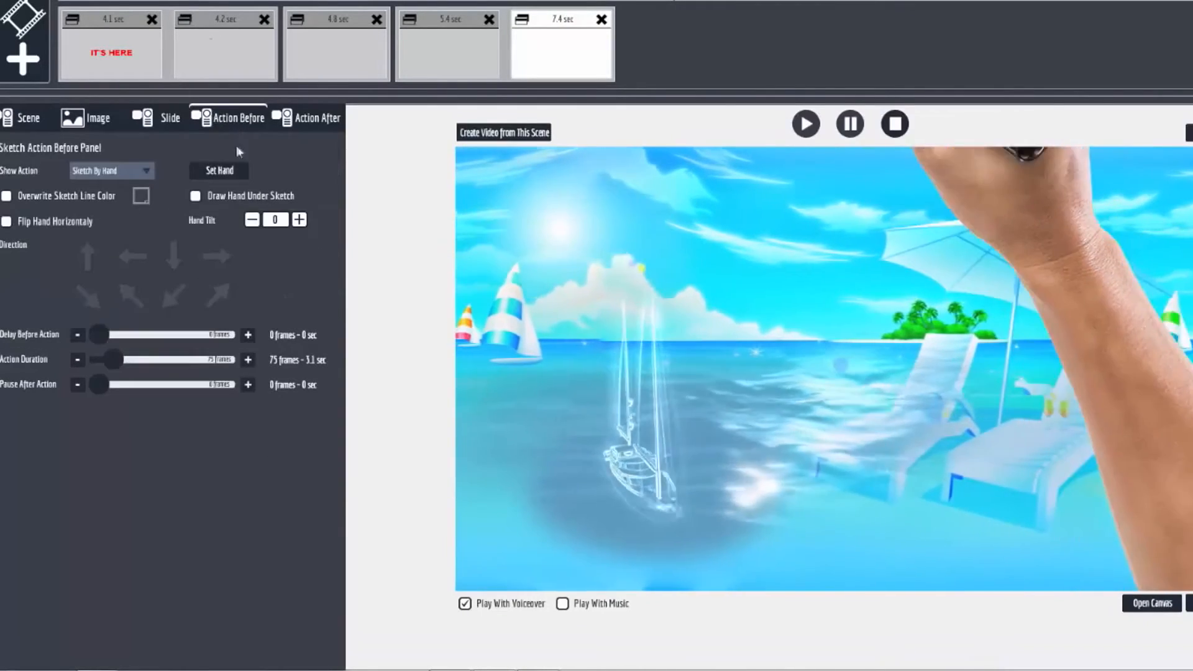
pyautogui.click(116, 167)
pyautogui.click(110, 193)
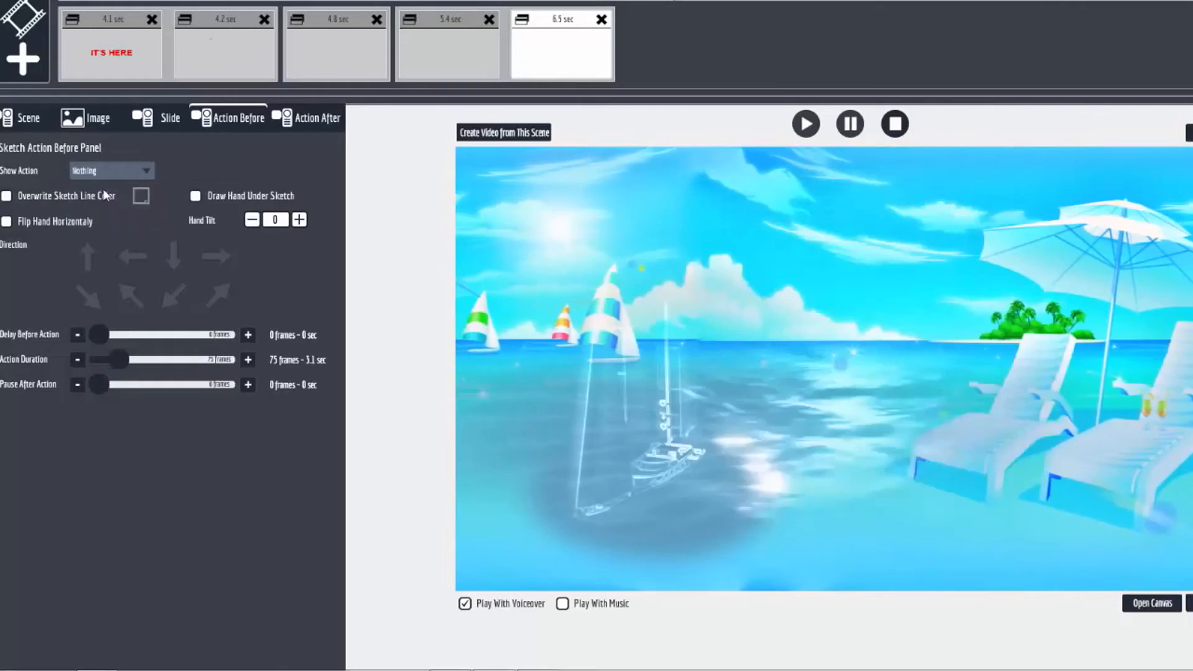
pyautogui.moveTo(118, 359); pyautogui.dragTo(78, 366)
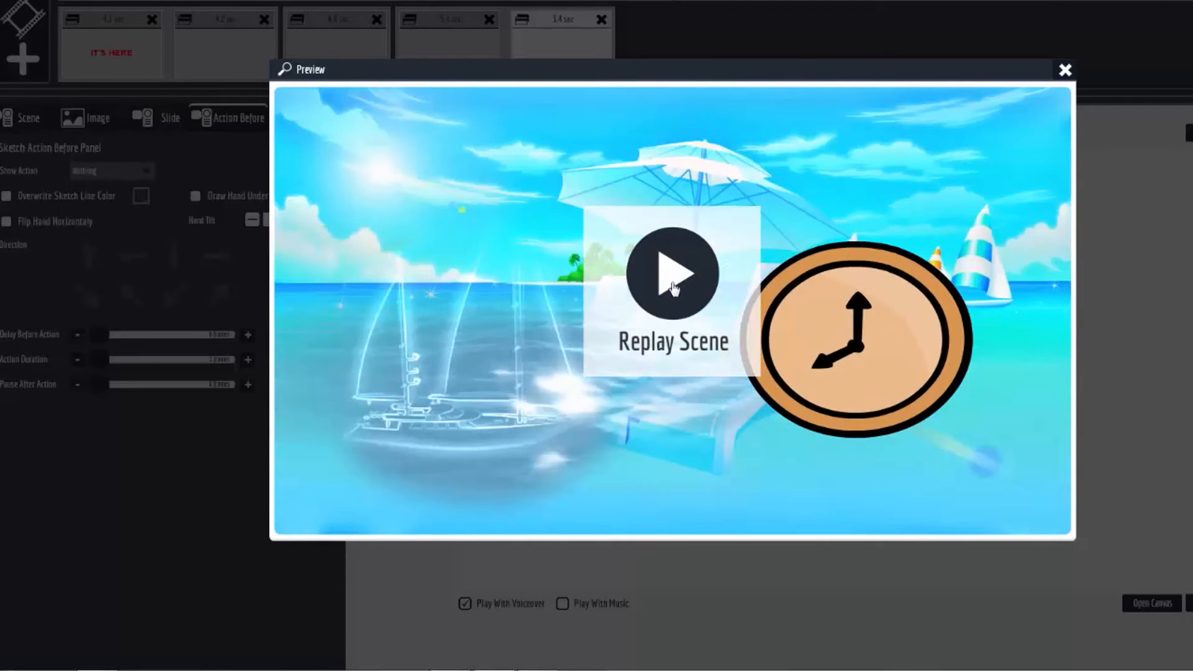
pyautogui.click(673, 285)
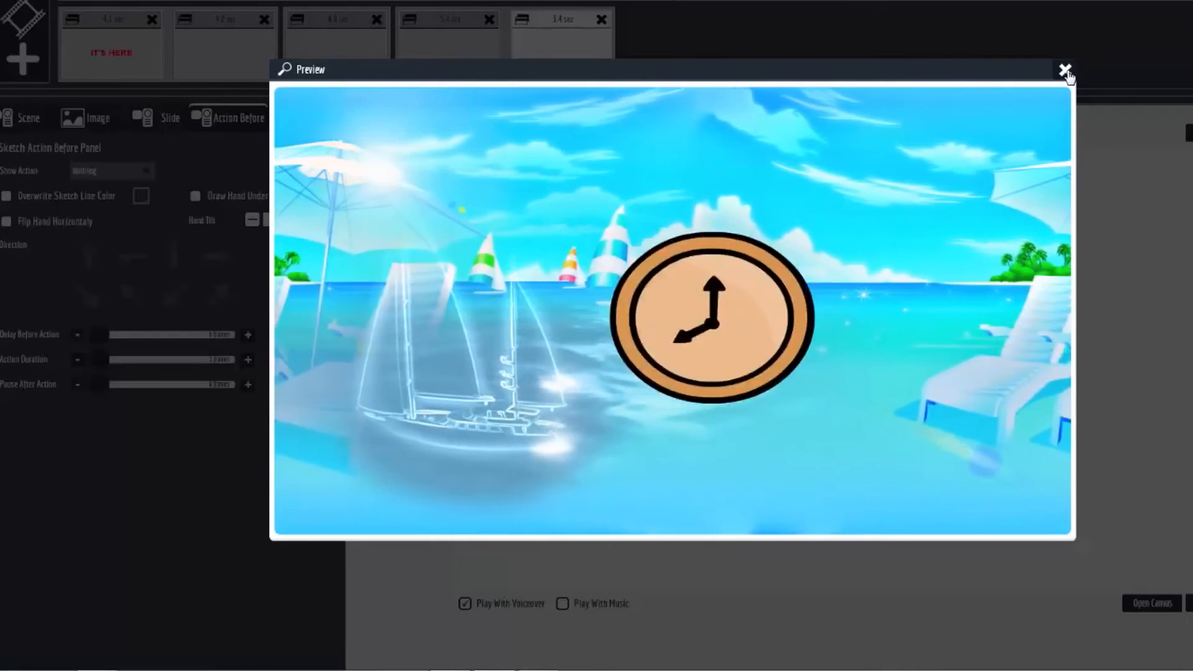
pyautogui.click(1065, 70)
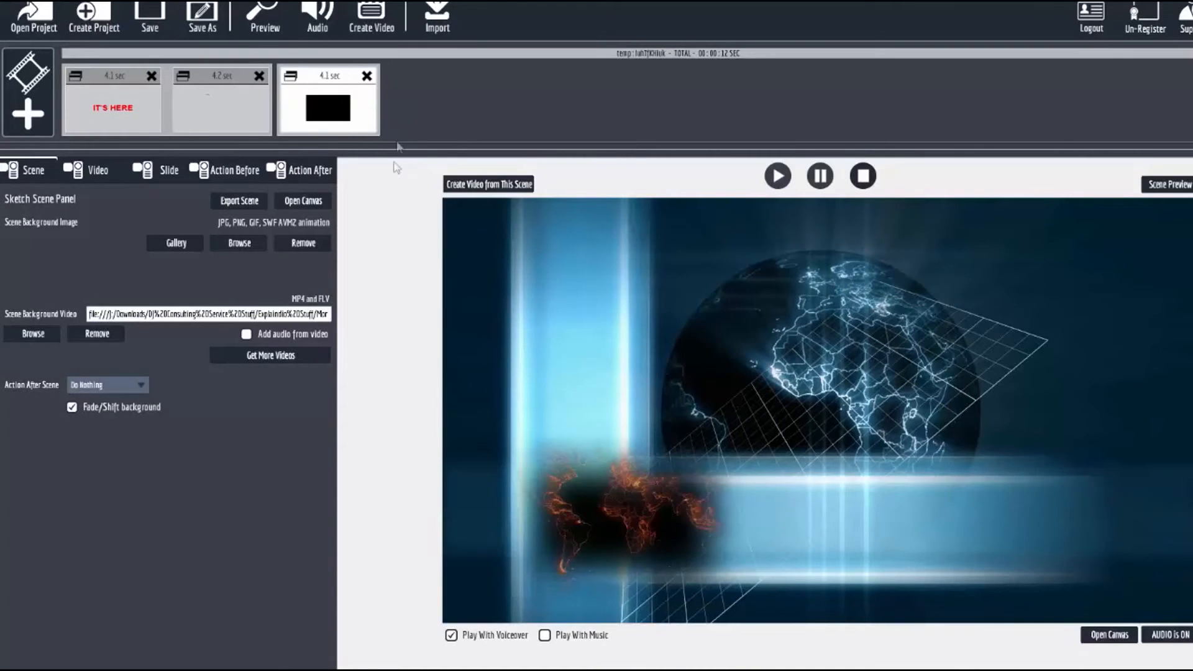
# Inspect the canvas of the third scene, the one with the black video thumbnail, and close it.
pyautogui.click(327, 76)
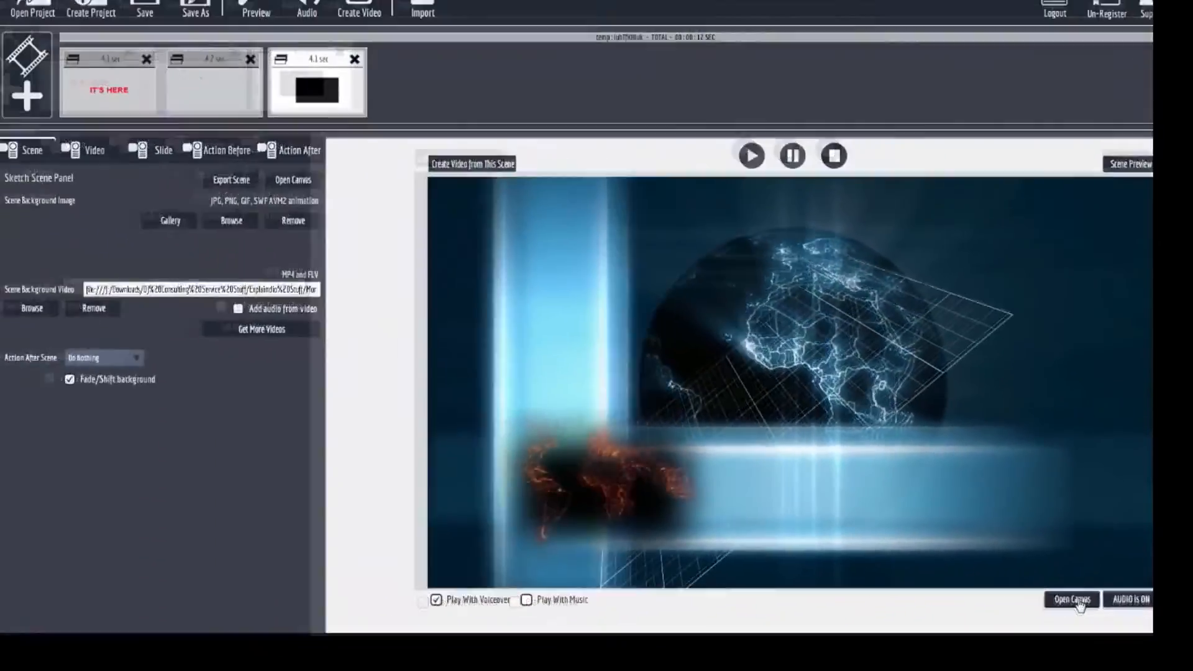
pyautogui.click(1028, 670)
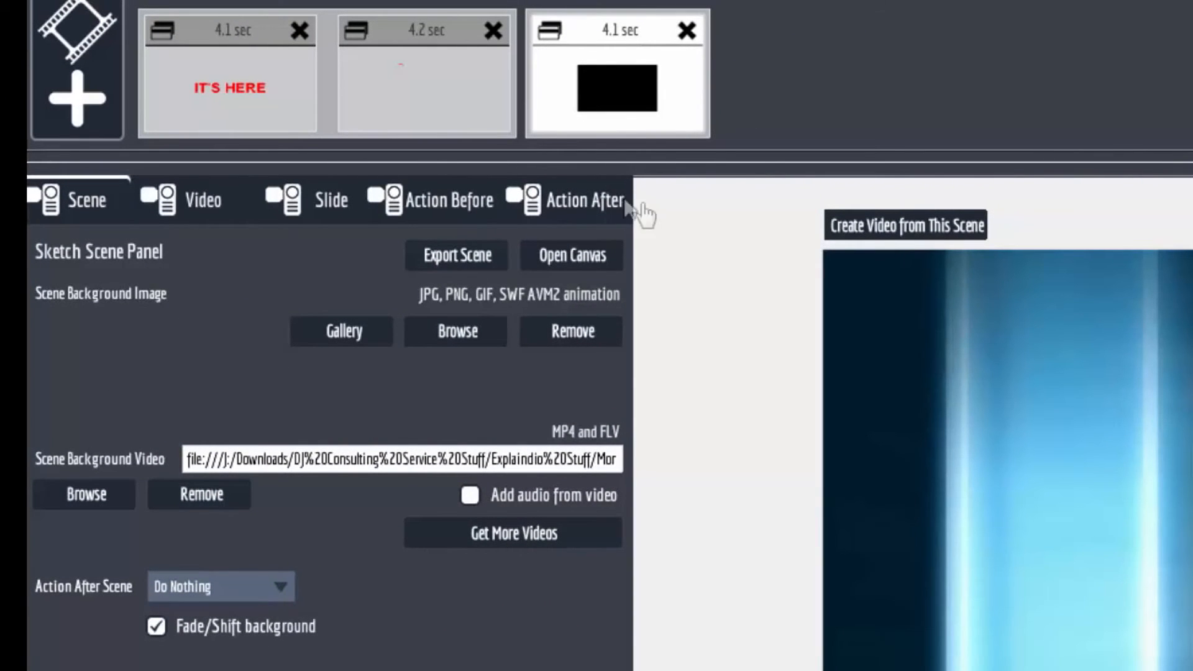
# Create a new sketch scene and import the Boom Blast 04 video to its canvas with Don't Sketch enabled.
pyautogui.click(56, 104)
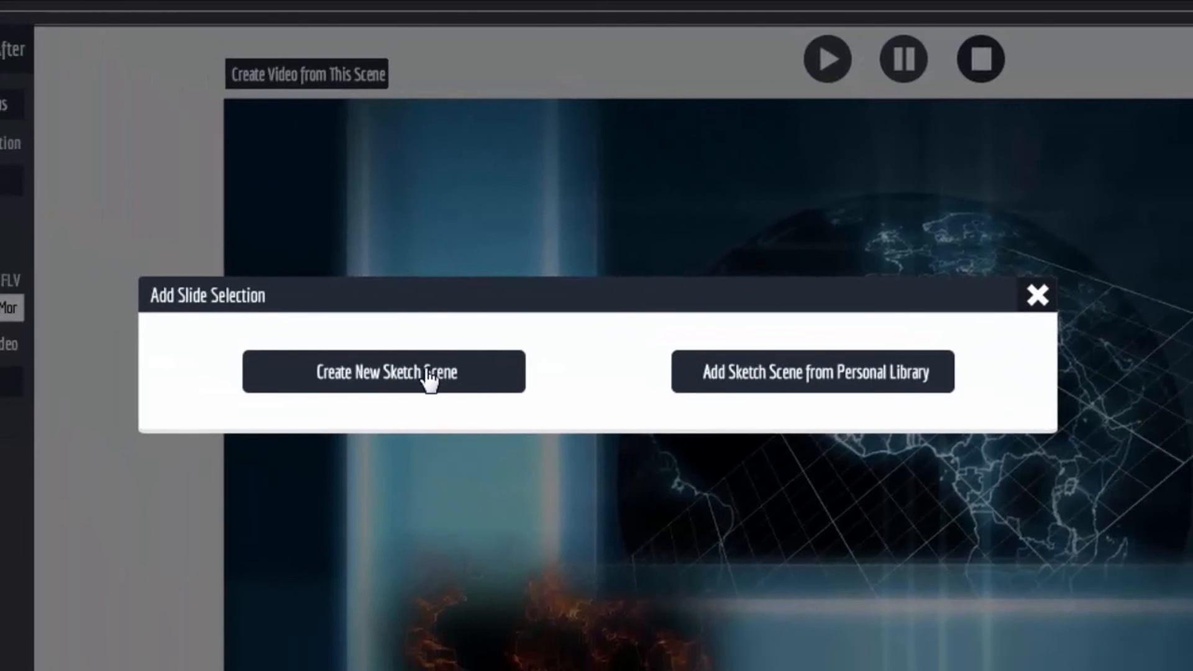
pyautogui.click(390, 380)
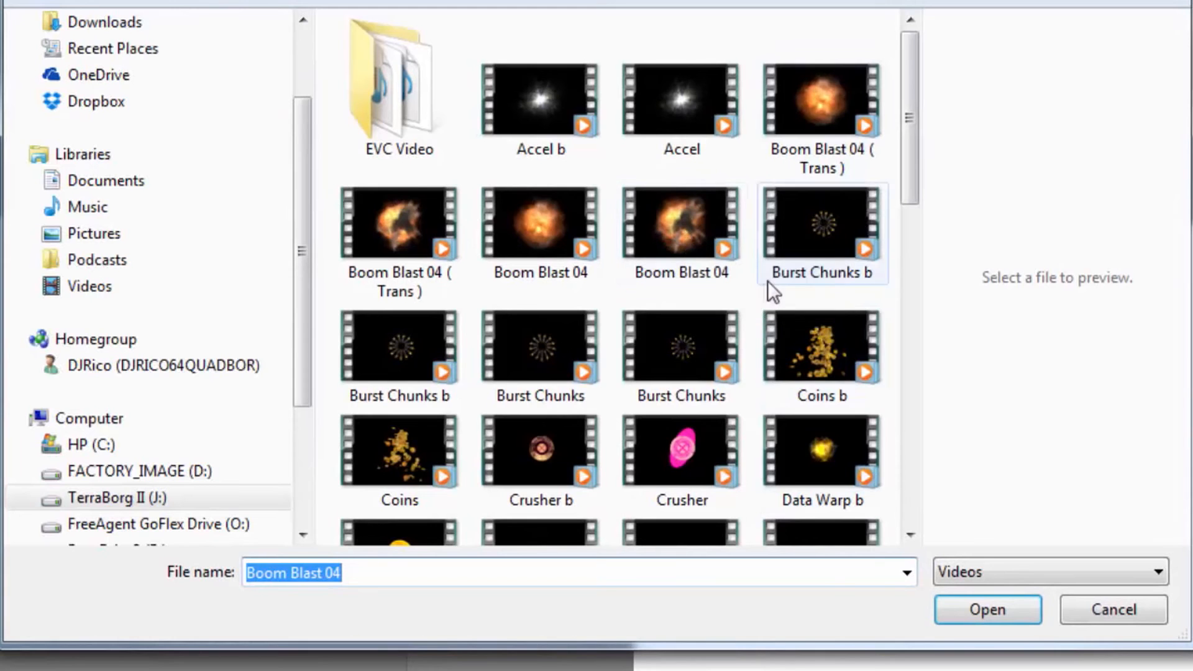
pyautogui.click(695, 210)
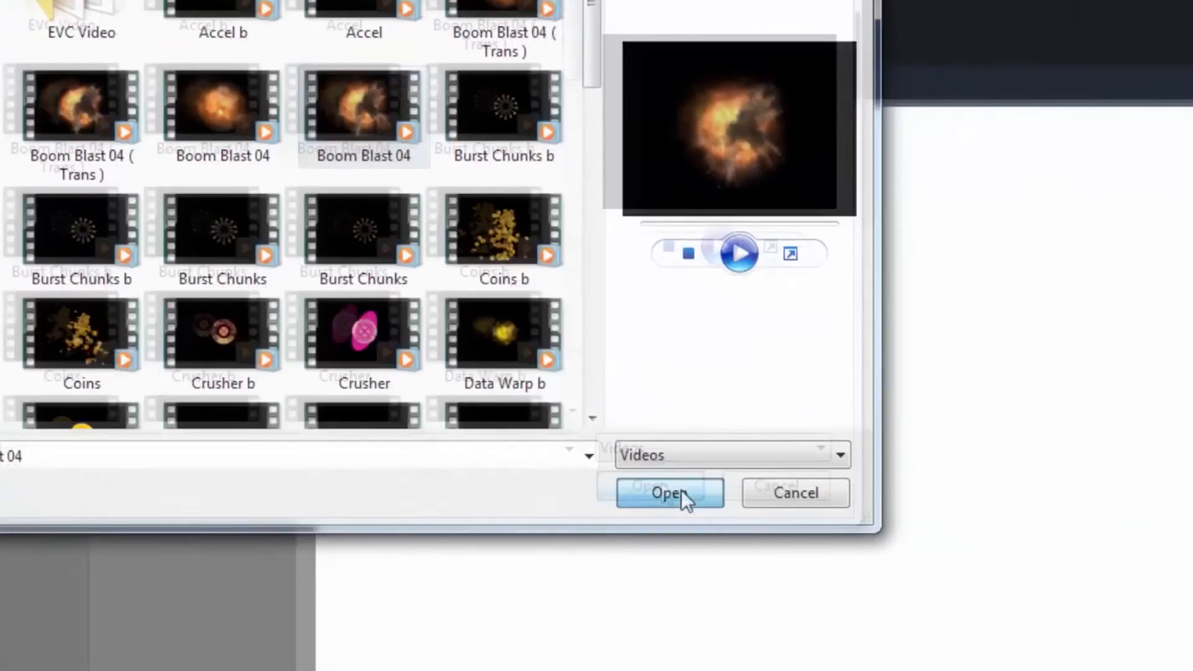
pyautogui.click(973, 609)
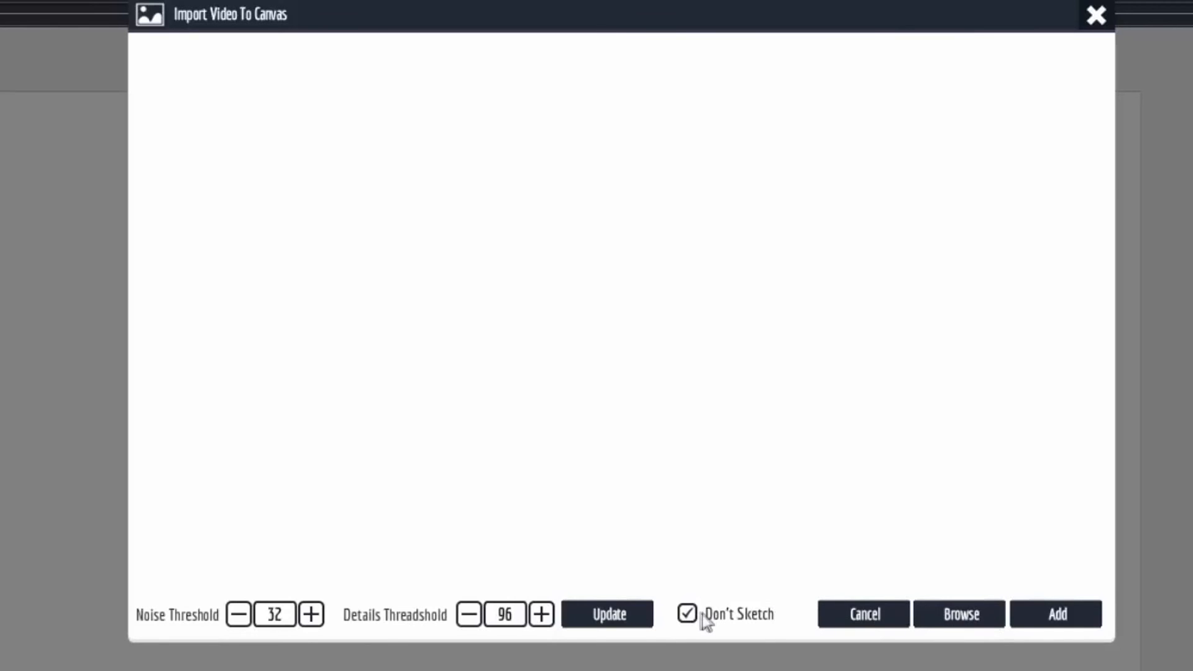
pyautogui.click(1053, 626)
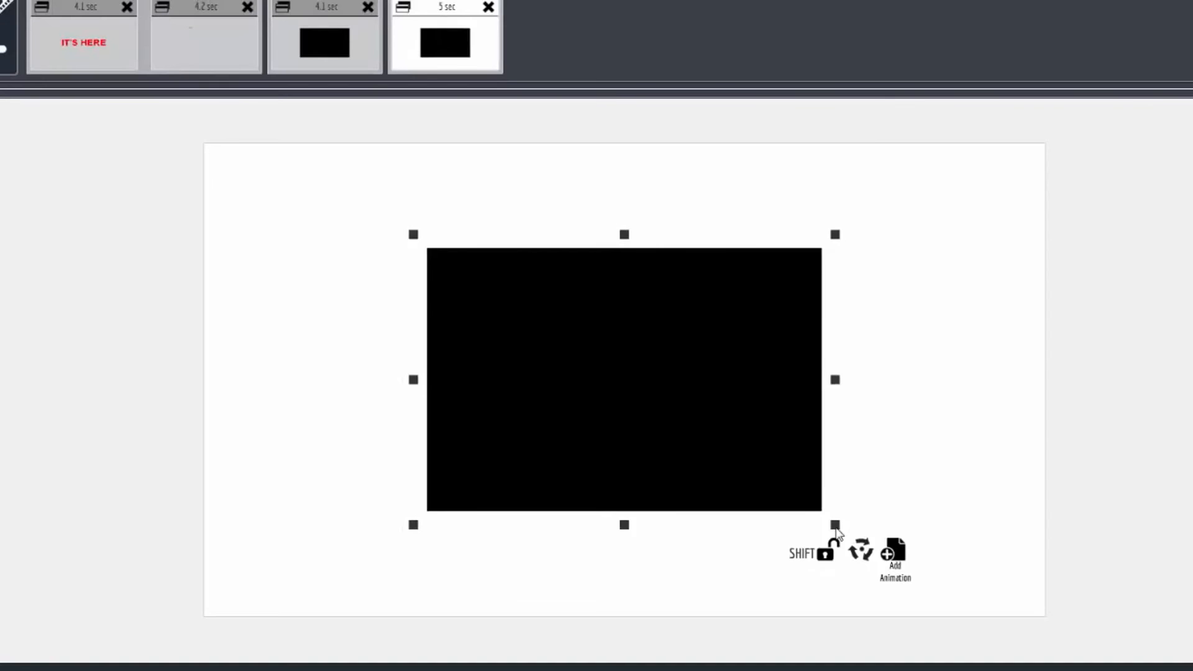
# Lock the video's proportions, enlarge it to cover the whole canvas, and close the canvas.
pyautogui.click(827, 558)
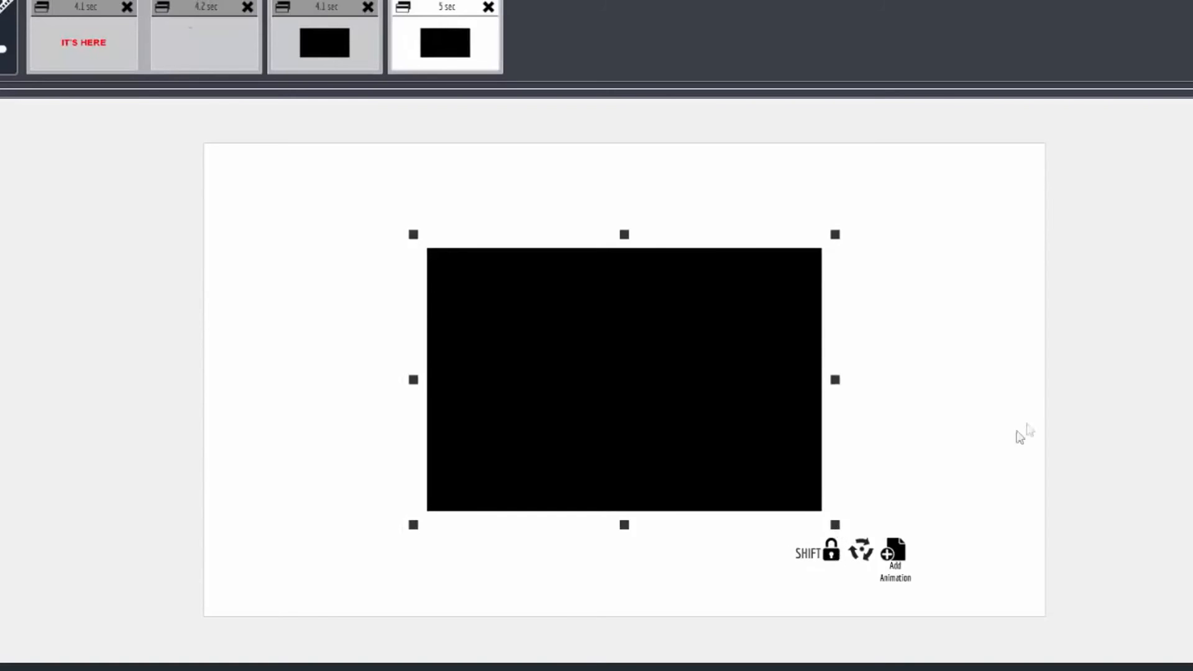
pyautogui.click(1054, 607)
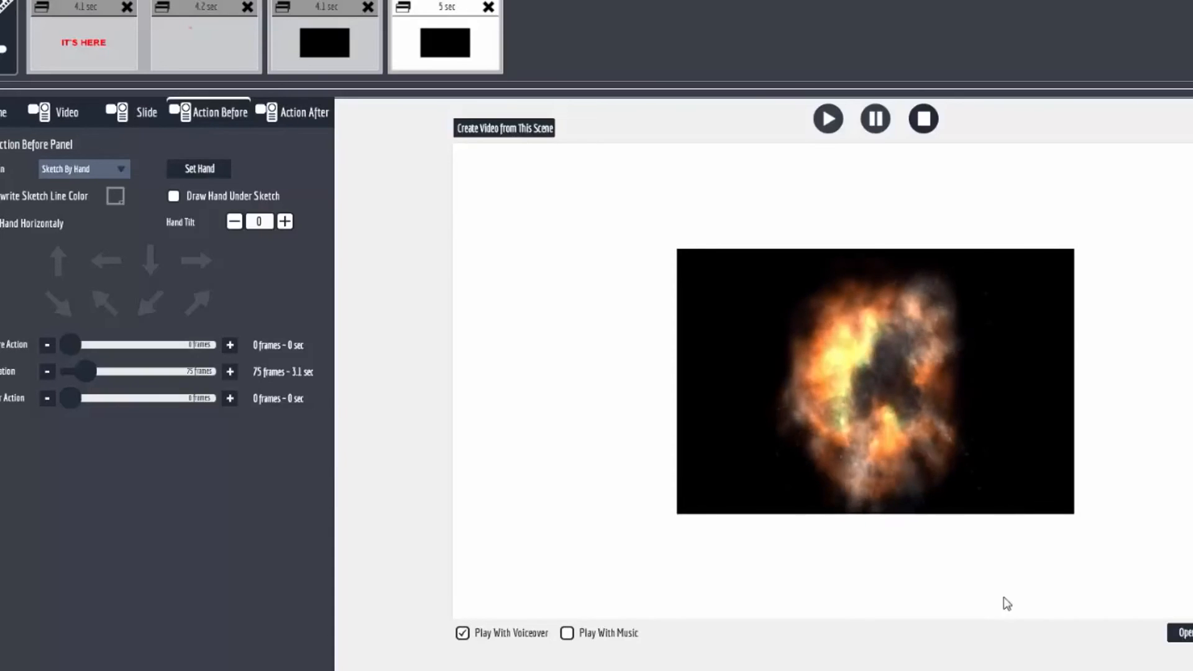
pyautogui.click(1187, 634)
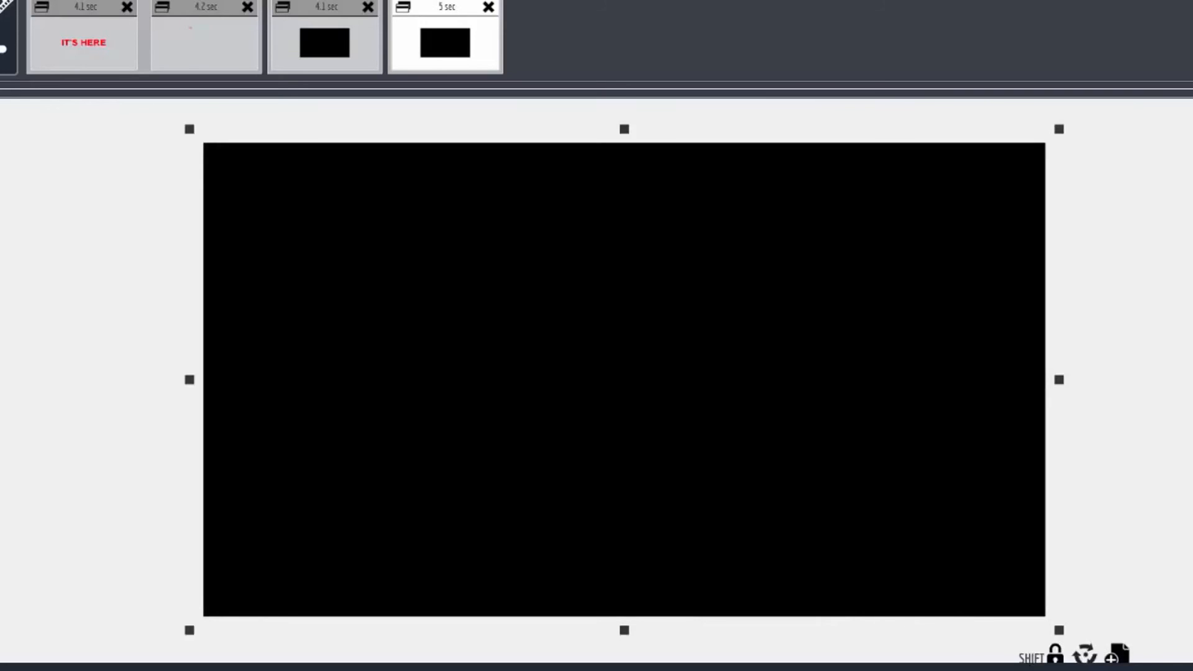
pyautogui.click(852, 668)
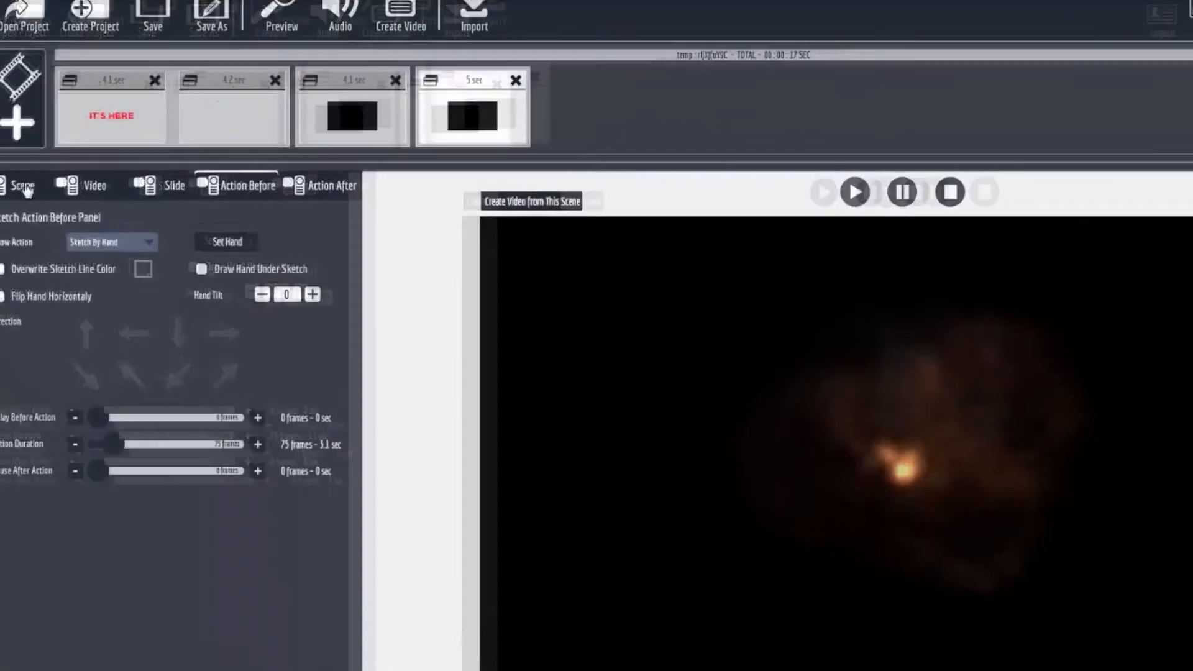
# Set the scene's background video to _316 from the Monthy HD Video Backgrounds folder.
pyautogui.click(19, 188)
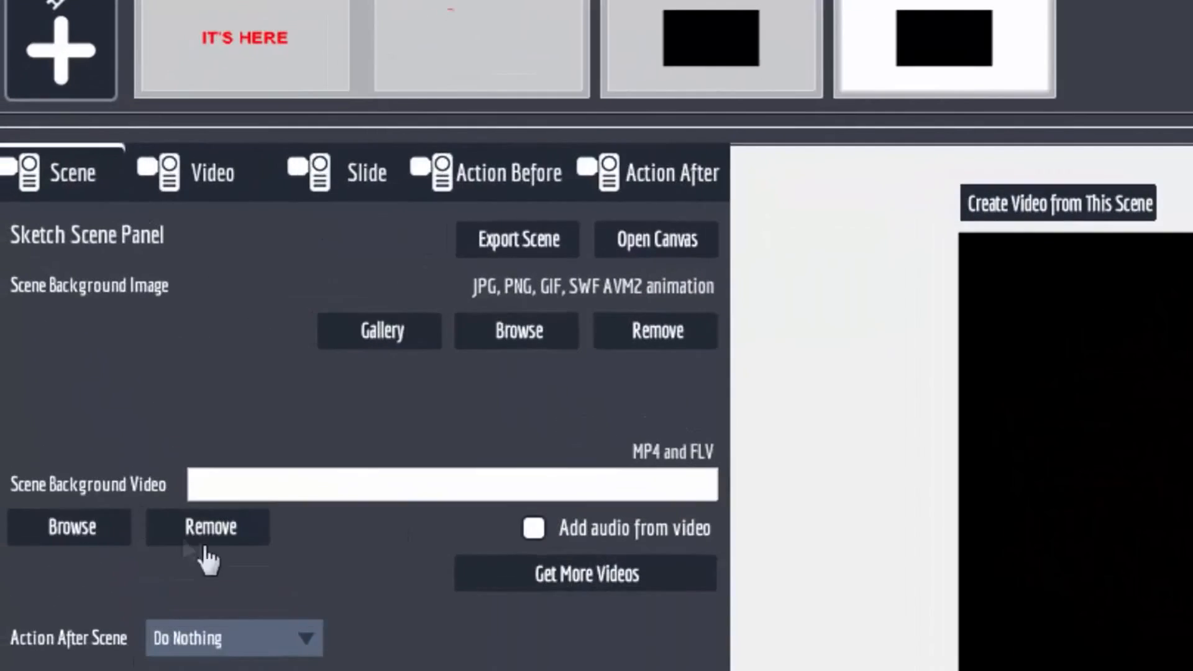
pyautogui.click(75, 528)
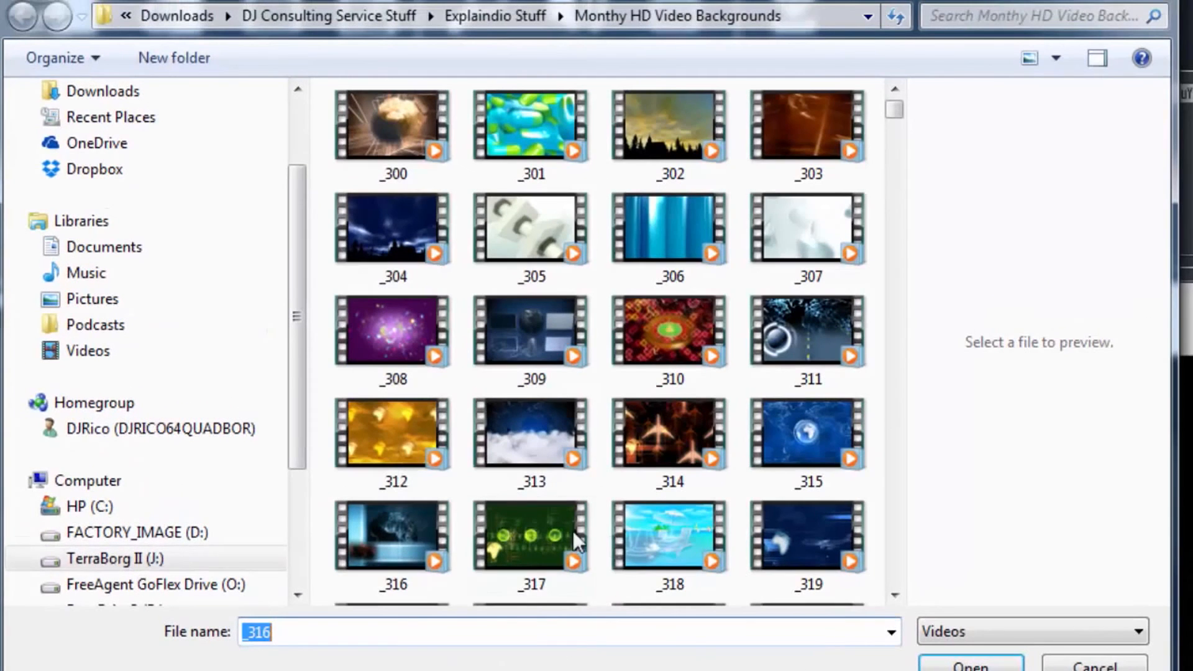
pyautogui.click(408, 537)
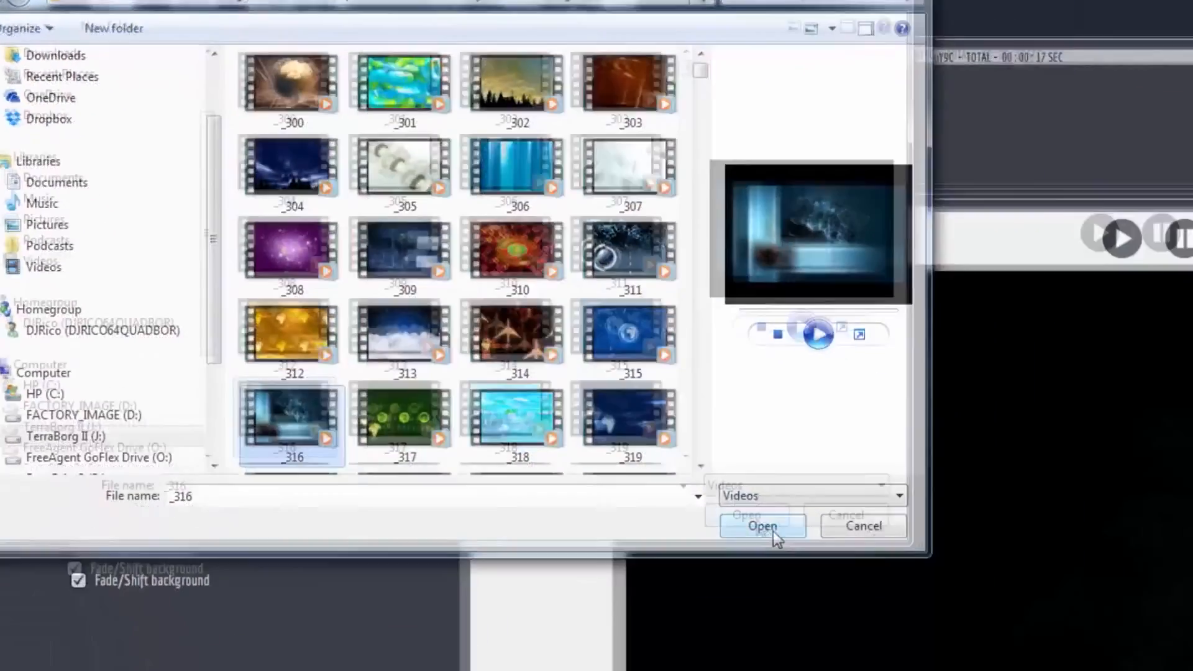
pyautogui.click(971, 663)
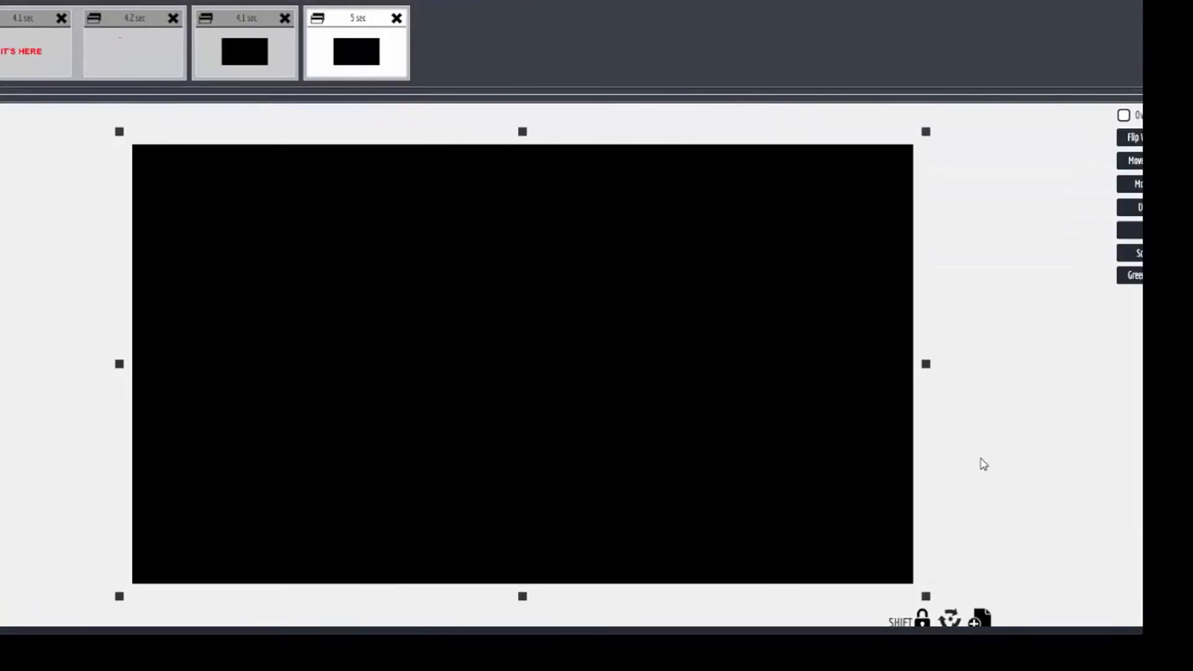
# Enable the green screen on the explosion video with black as the keyed color, and save the changes.
pyautogui.click(1135, 276)
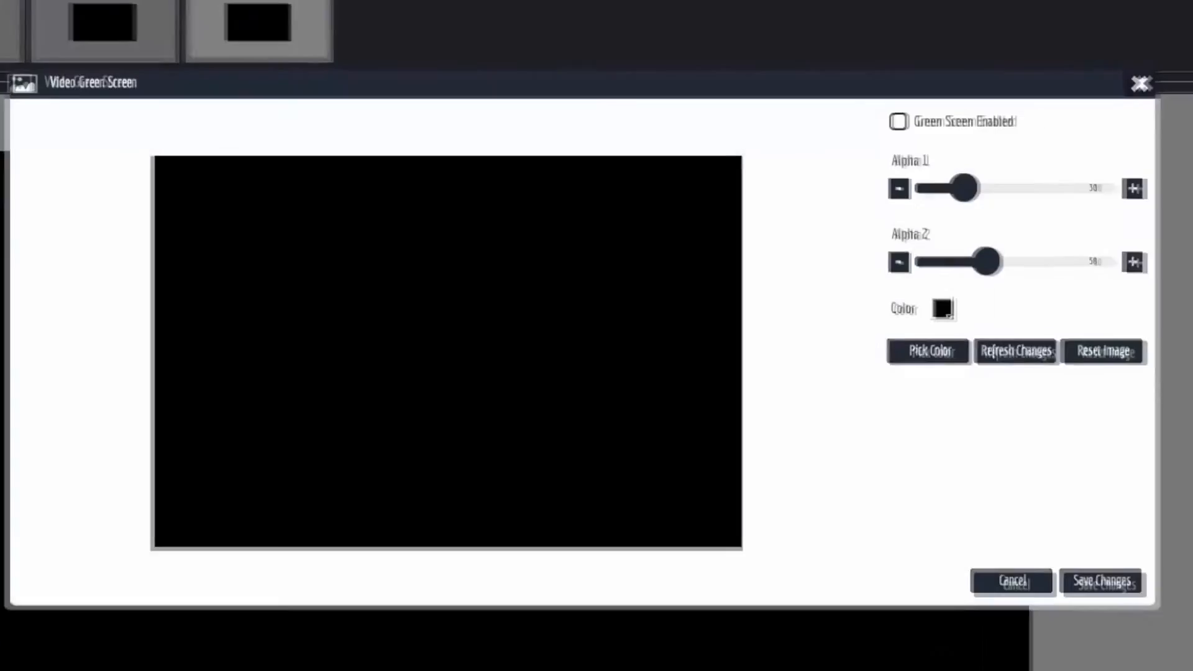
pyautogui.click(904, 123)
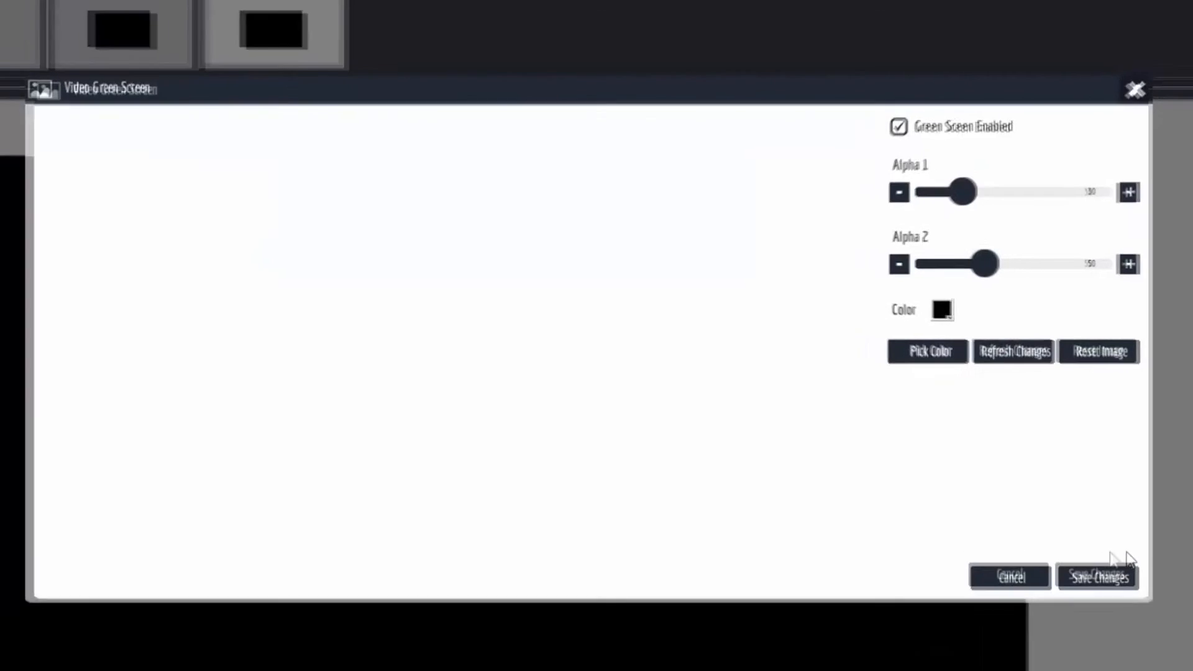
pyautogui.click(1111, 590)
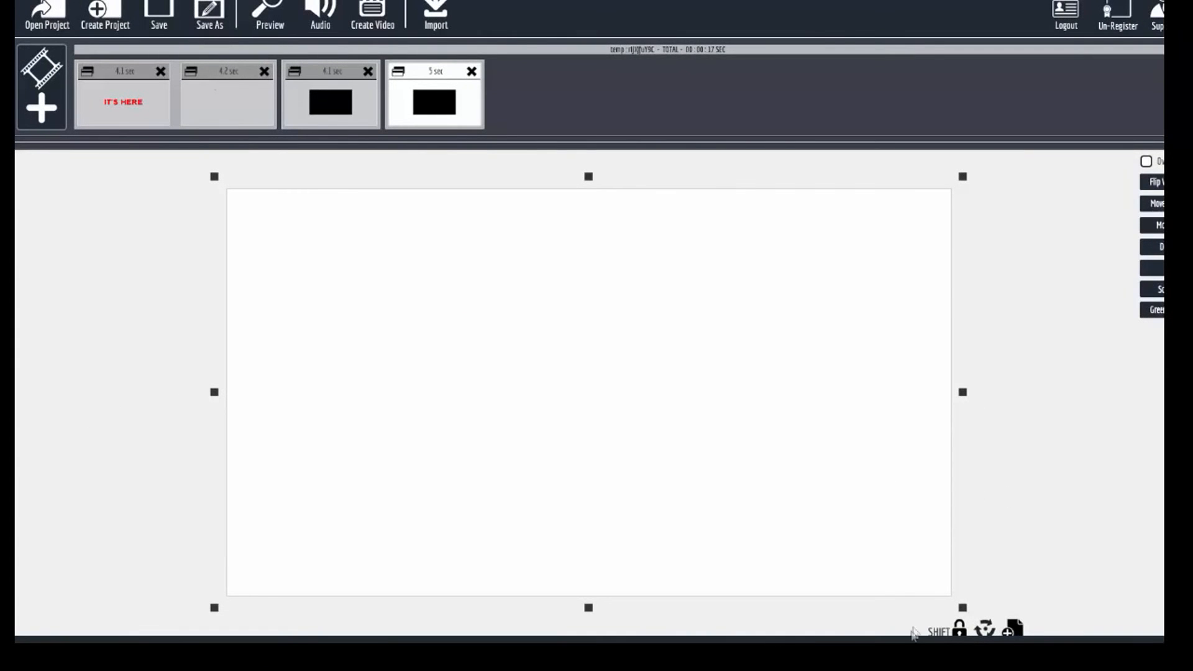